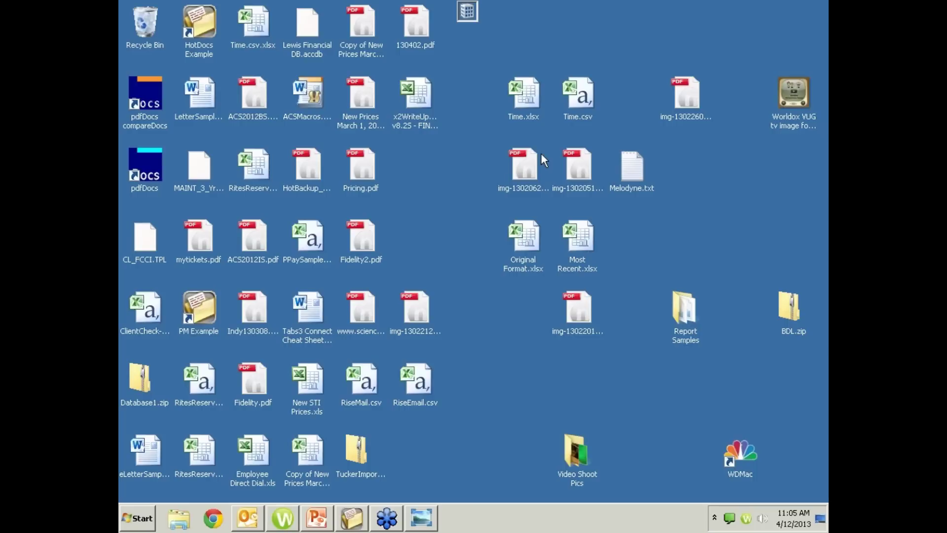
- View the GTW.jpg webinar panel image, minimize it, and postpone archiving the webinar recording
click(416, 521)
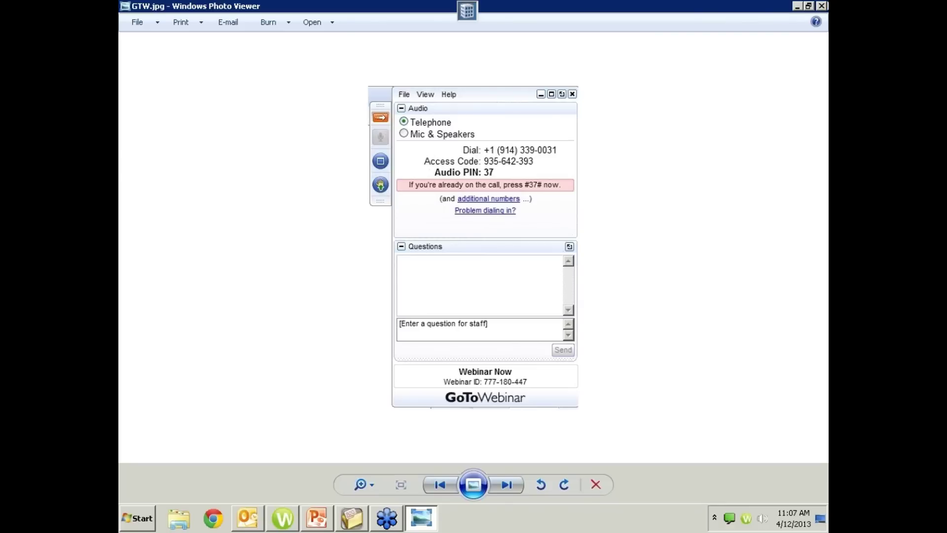
click(797, 6)
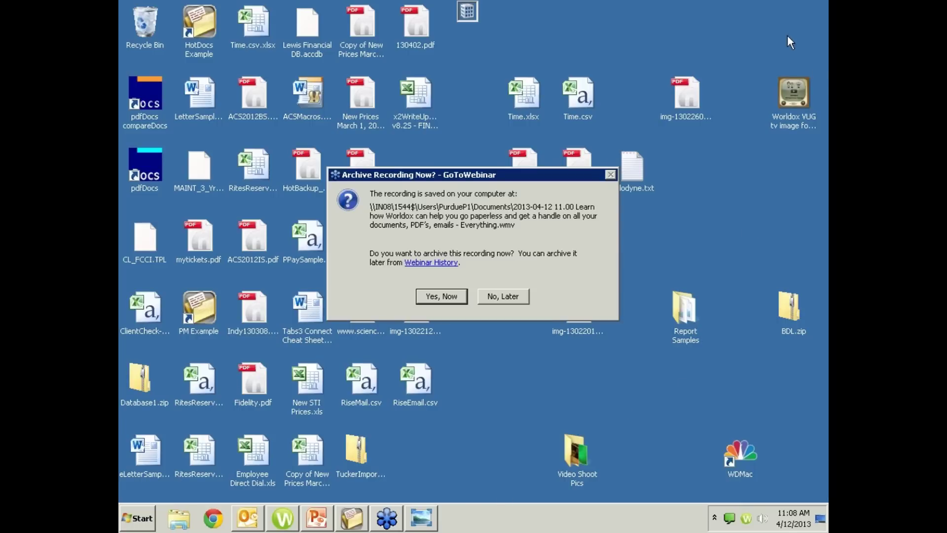
click(813, 81)
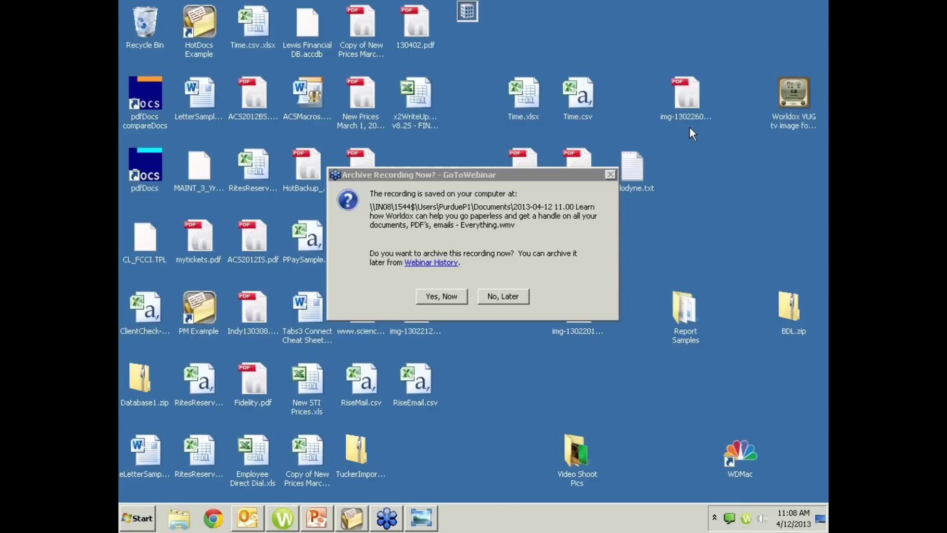
click(508, 298)
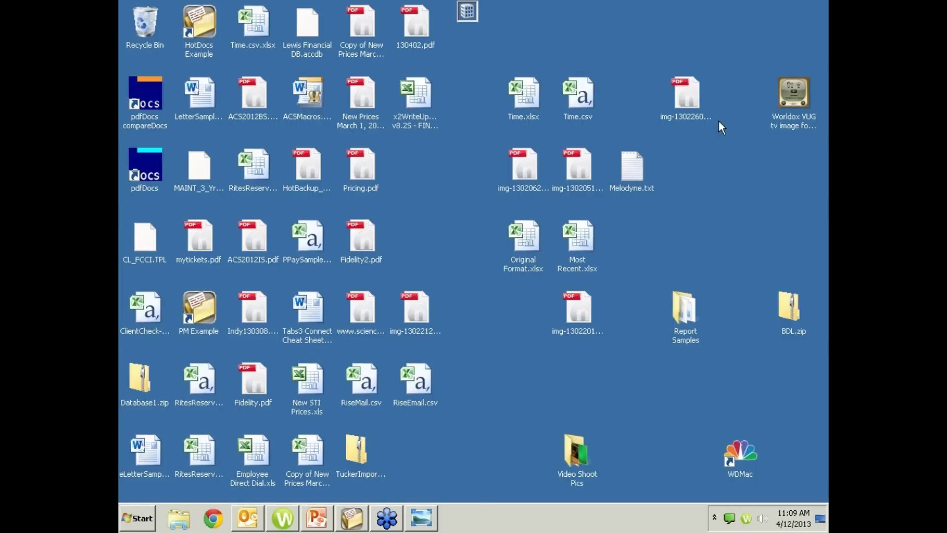
- Switch to the client list in PracticeMaster and search it for "purdue"
click(351, 518)
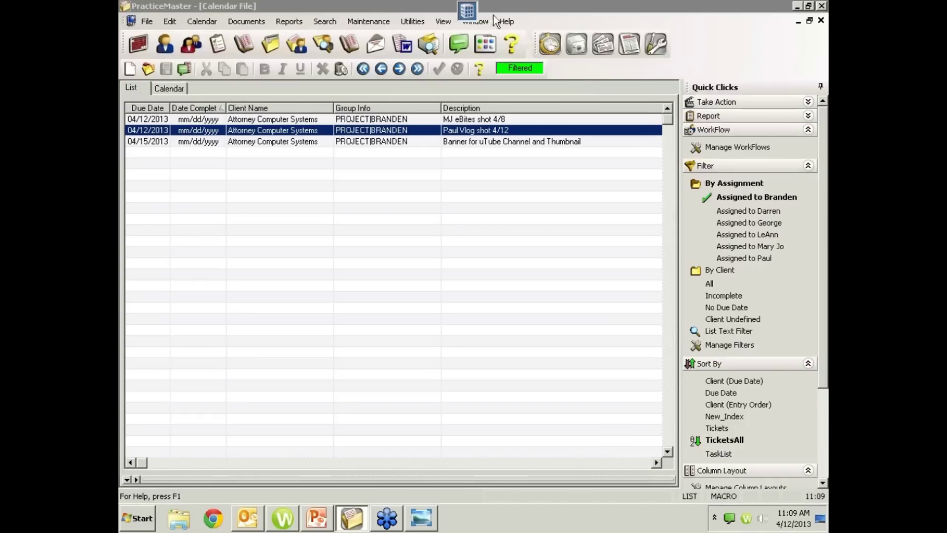
click(478, 21)
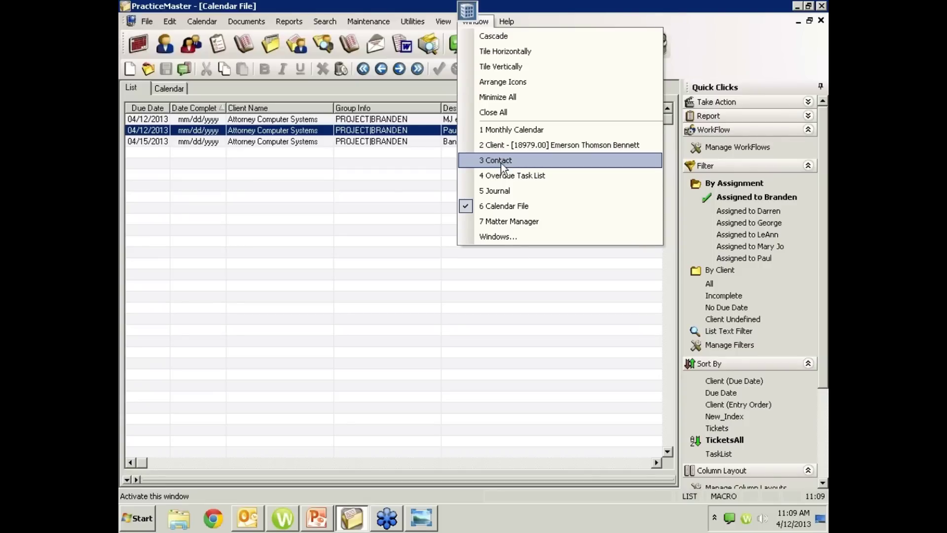
click(499, 148)
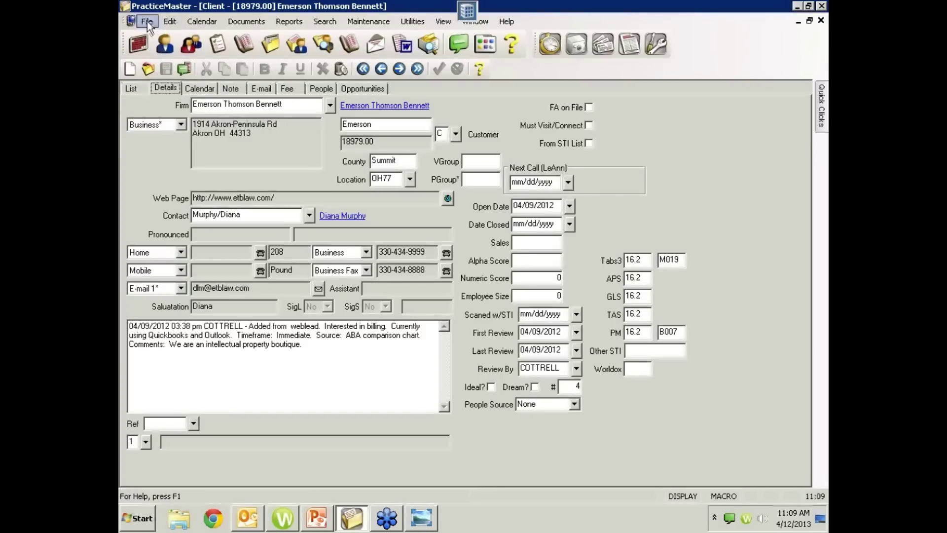
click(134, 89)
click(182, 163)
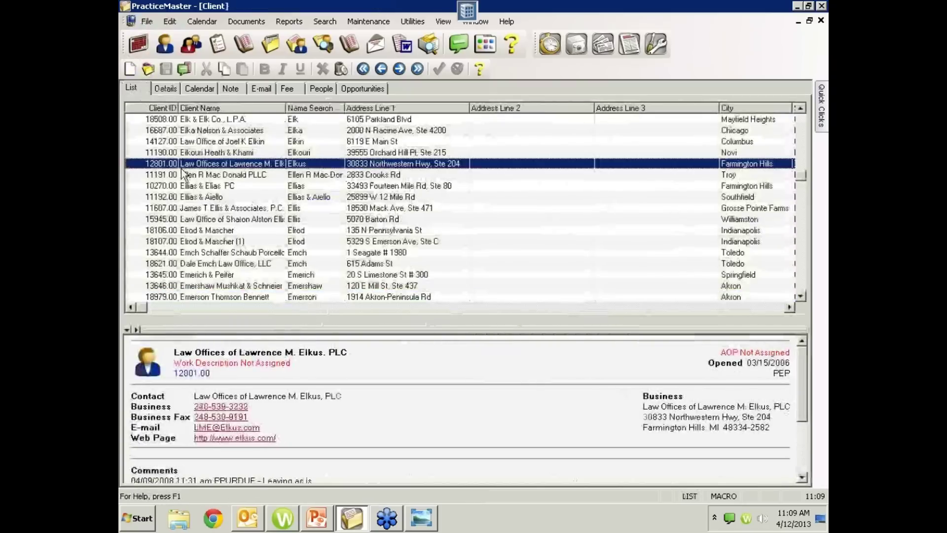
text(purdue)
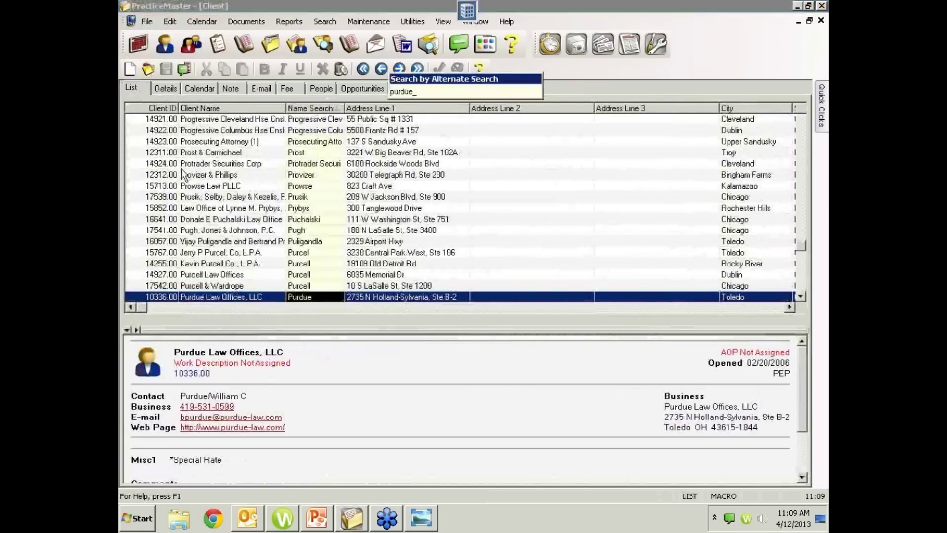
- Configure the client pages to display the Document Management Page
click(170, 22)
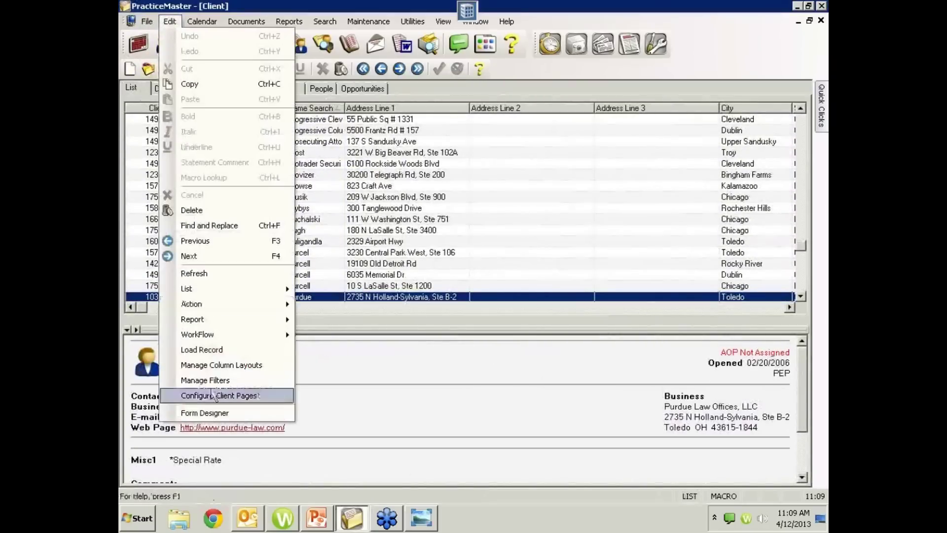
click(209, 402)
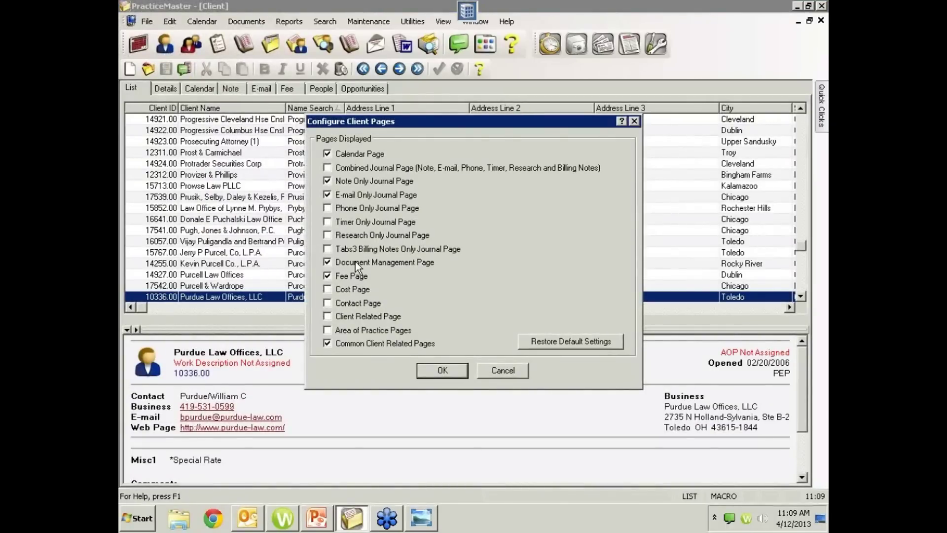
click(442, 370)
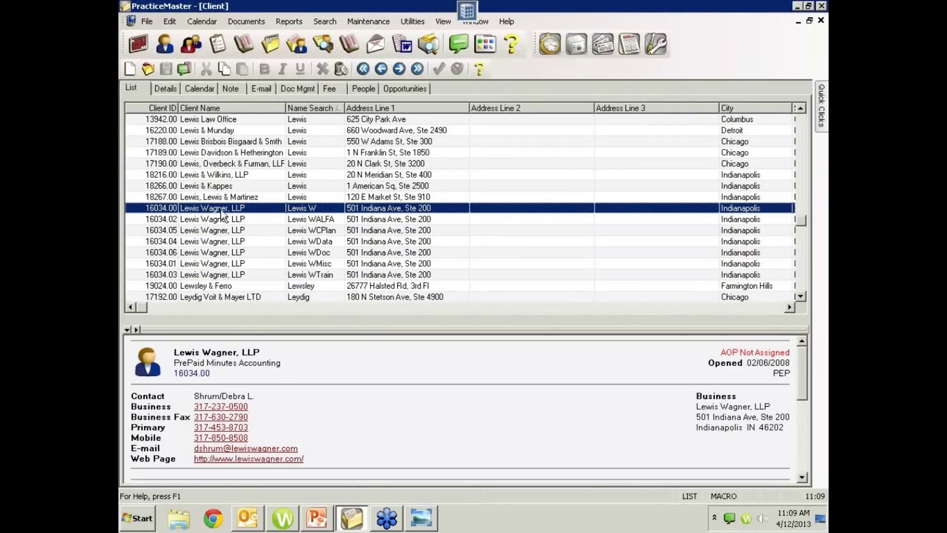
- Open the Purdue Law Offices, LLC client record, view its document management page, and return to the client list
text(purdue)
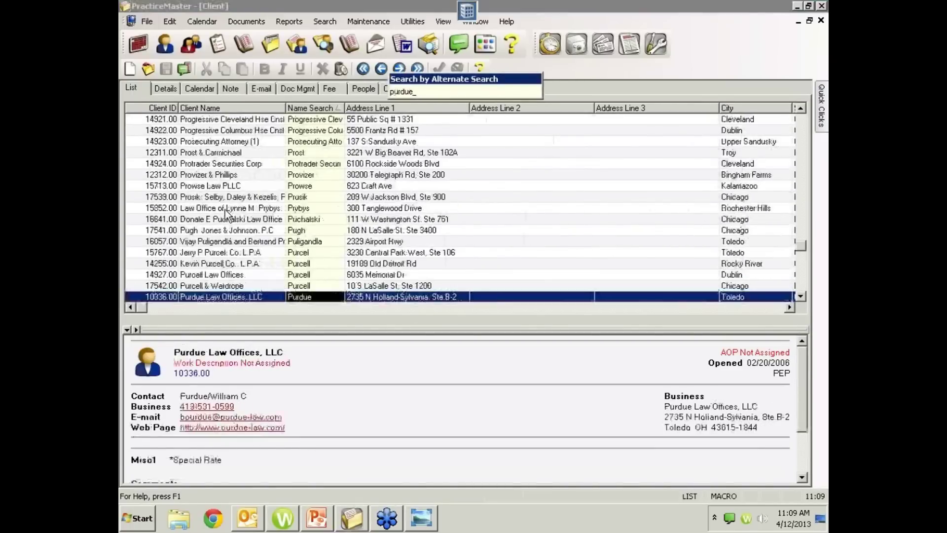
key(Return)
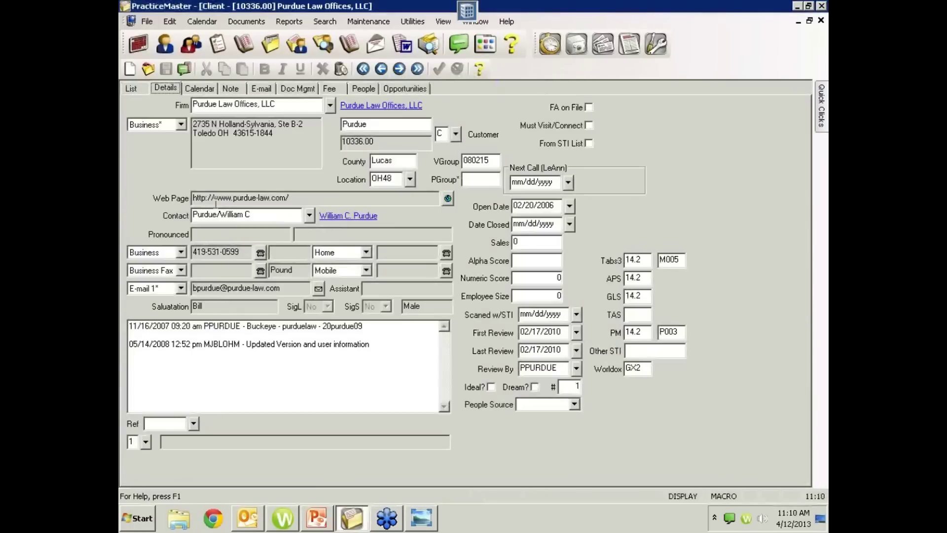
click(304, 89)
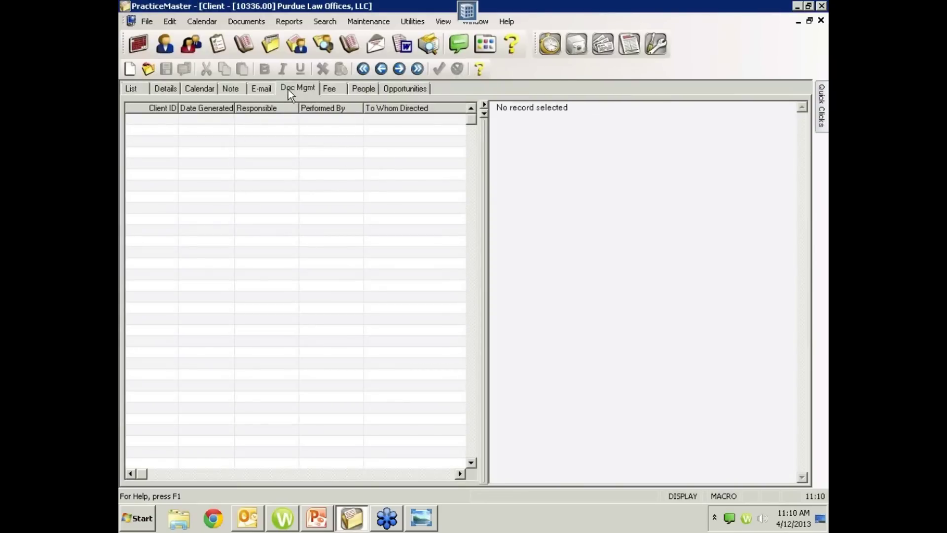
click(140, 89)
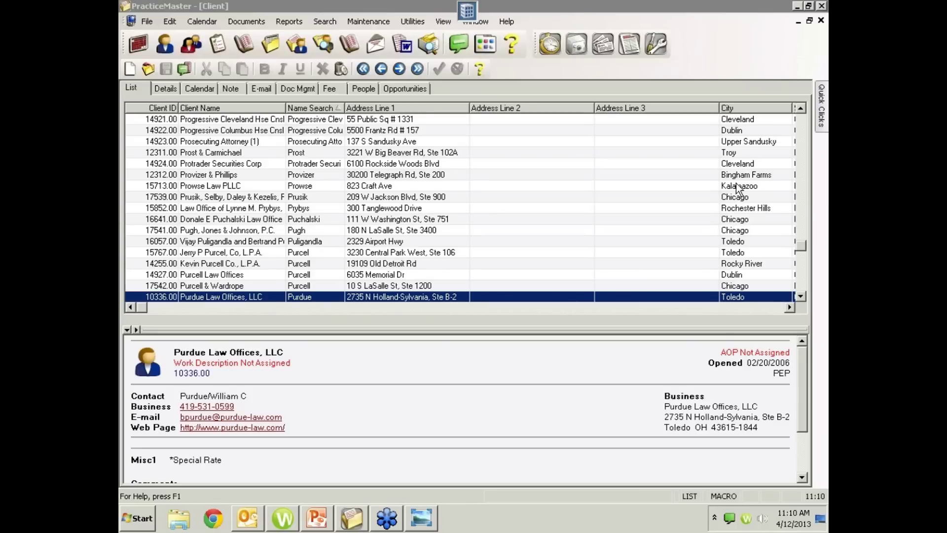
- Display the WORLDOX documents for the Purdue Law Offices client, and close the Worldox list after viewing it
click(822, 104)
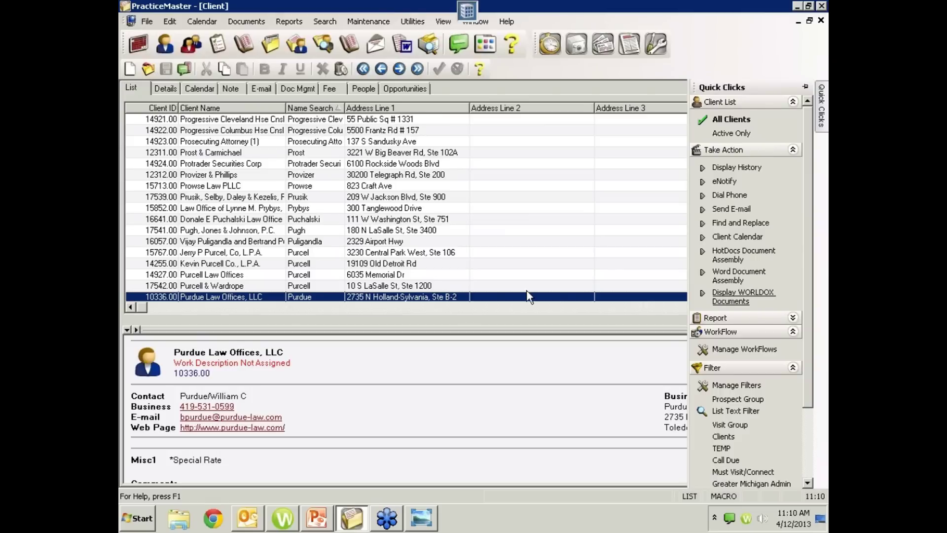
click(729, 301)
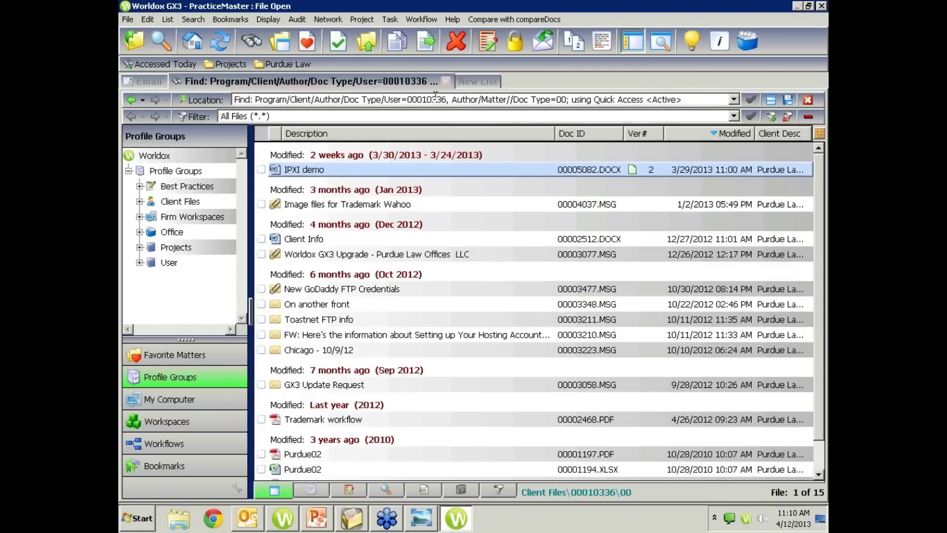
click(822, 7)
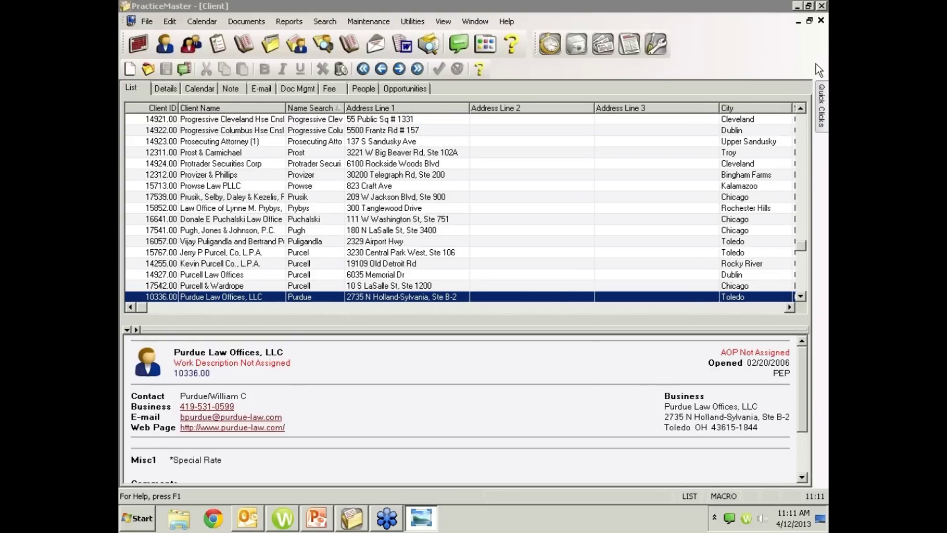
- Switch to Microsoft Word 2010 and enter "Worlddox Sample" in a blank document
click(822, 106)
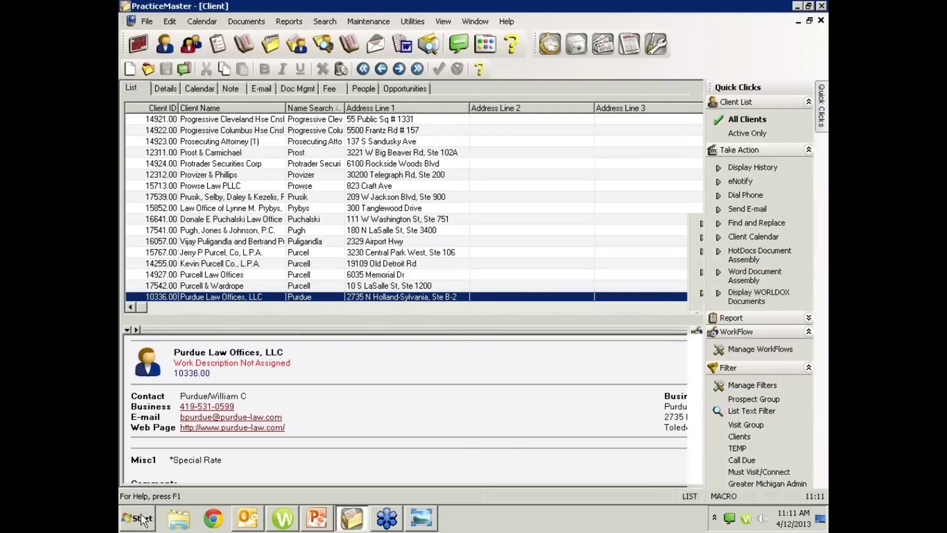
click(140, 518)
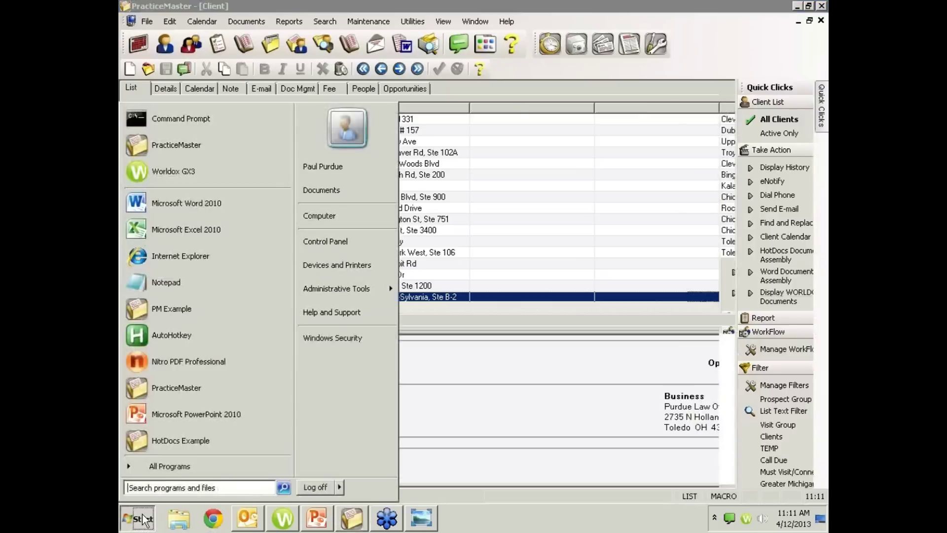
click(156, 209)
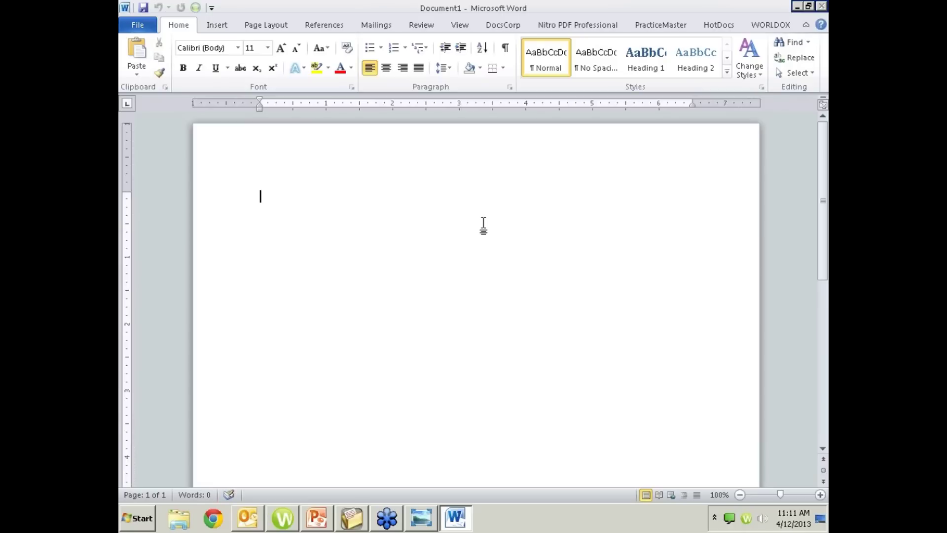
text(Worlddox Sample)
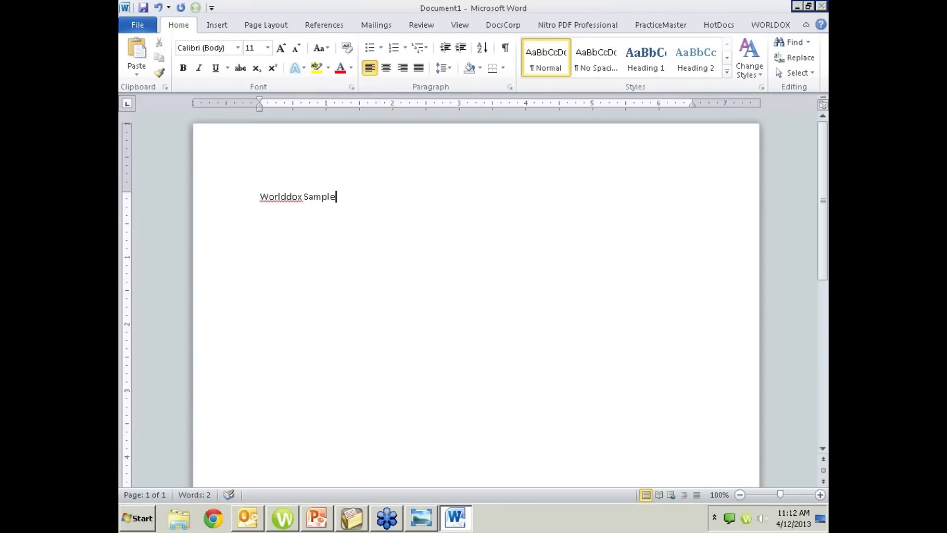
- Start saving the document to the Client Files profile group with the description "Worldox Sample"
click(142, 8)
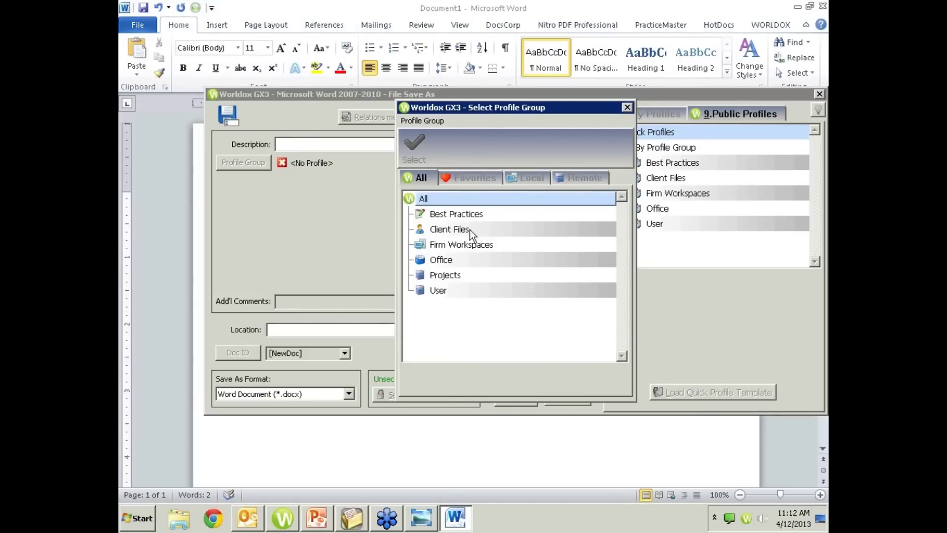
double_click(449, 228)
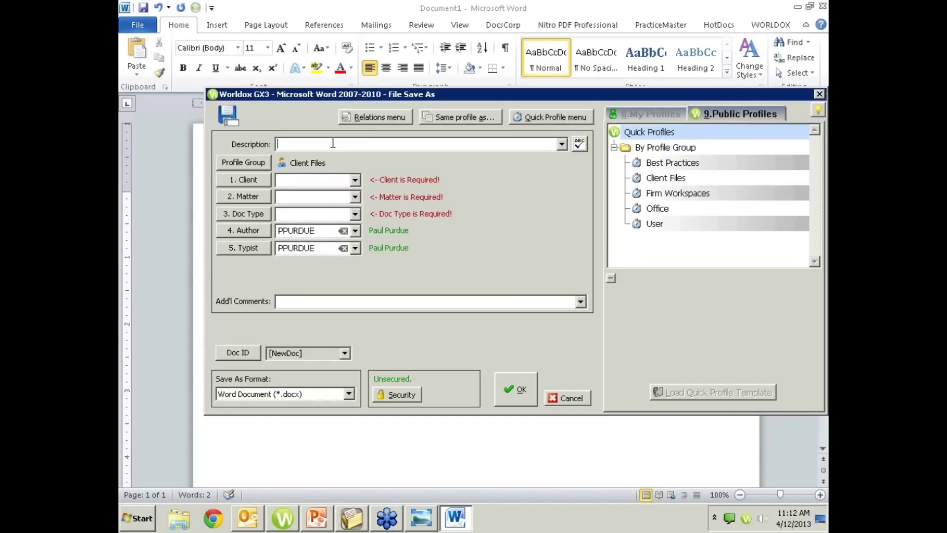
text(Worldox Sample)
key(Tab)
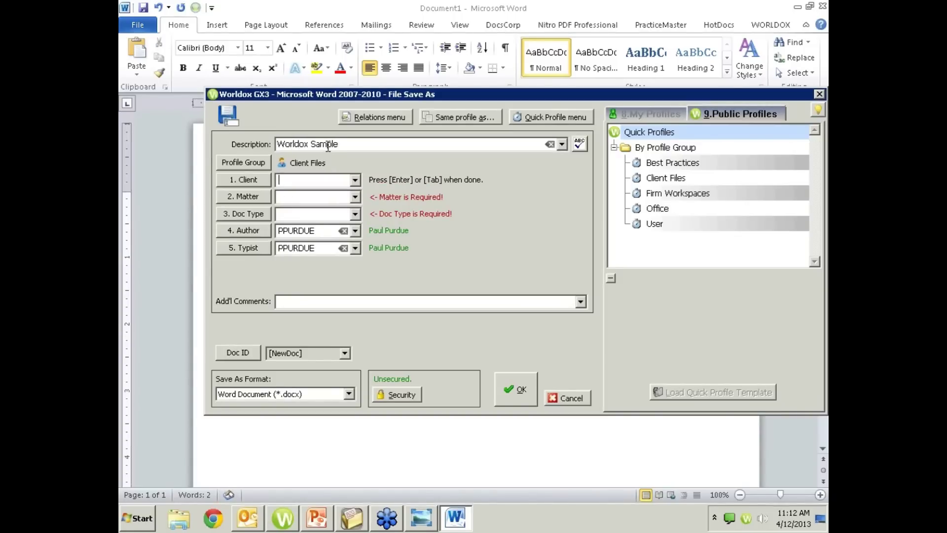
- Profile the document under client Purdue Law Offices, LLC, matter 00 and doc type SAMPLES, and save it
click(249, 179)
text(purdue)
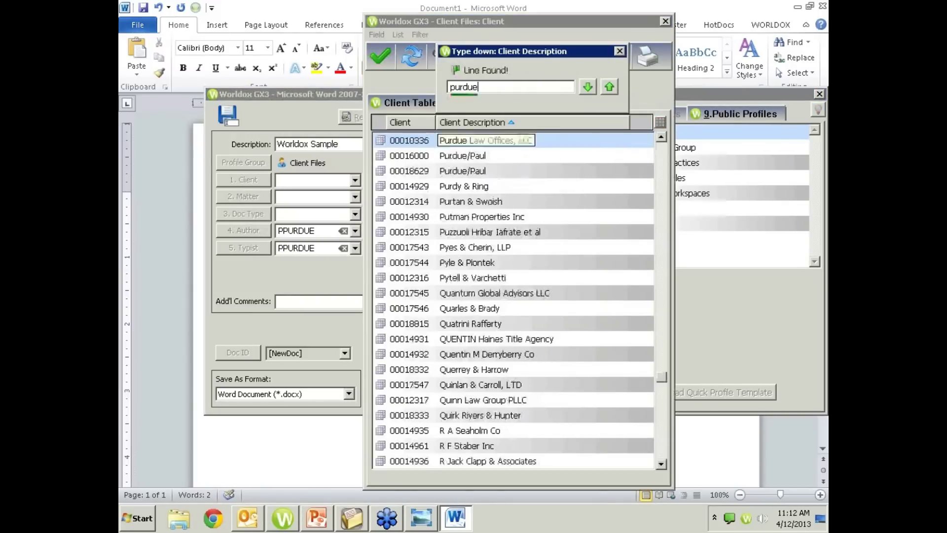
key(Return)
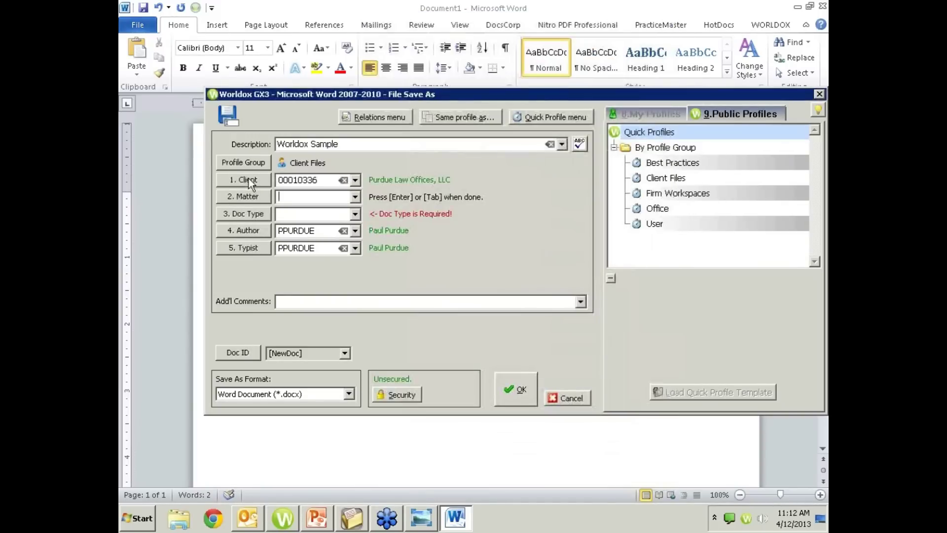
text(00)
key(Tab)
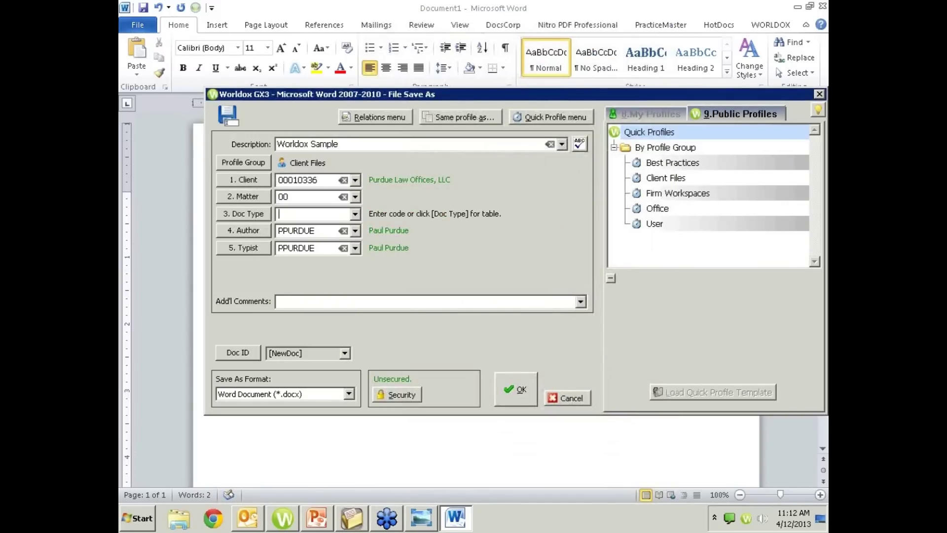
text(sam)
key(Tab)
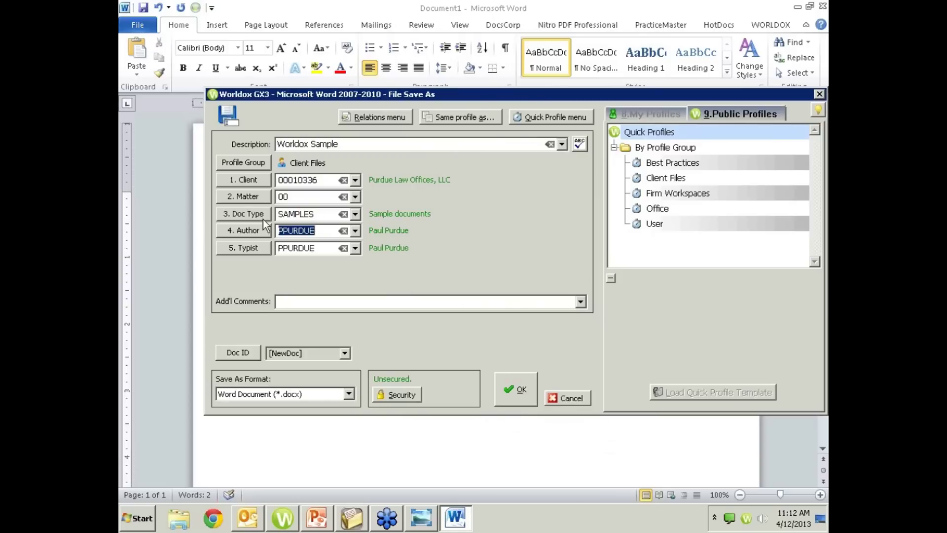
click(514, 389)
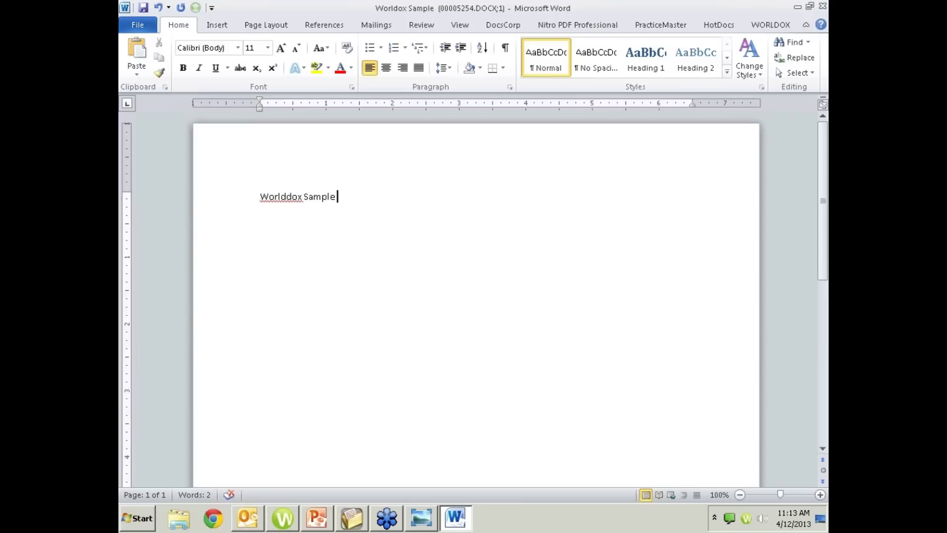
- Append "version 2" to the document text and save the document as Version 2, preserving the prior version
text(version 2)
click(141, 27)
click(159, 68)
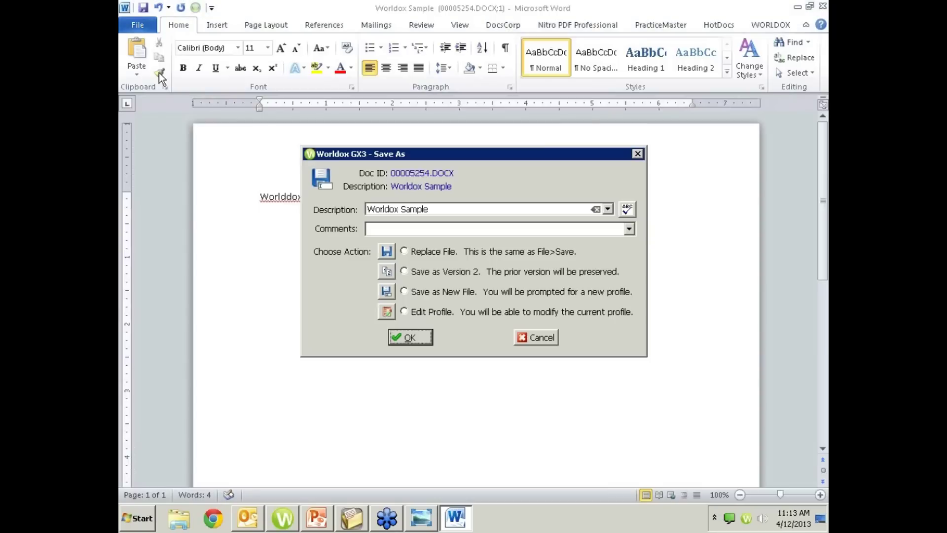
click(405, 273)
click(419, 338)
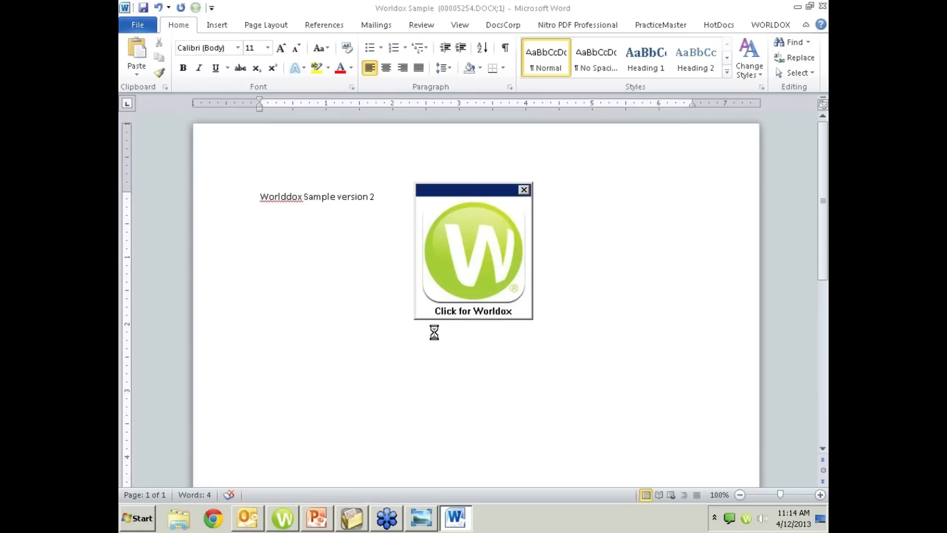
- Switch to Worldox and list the favorite files from all categories
click(746, 520)
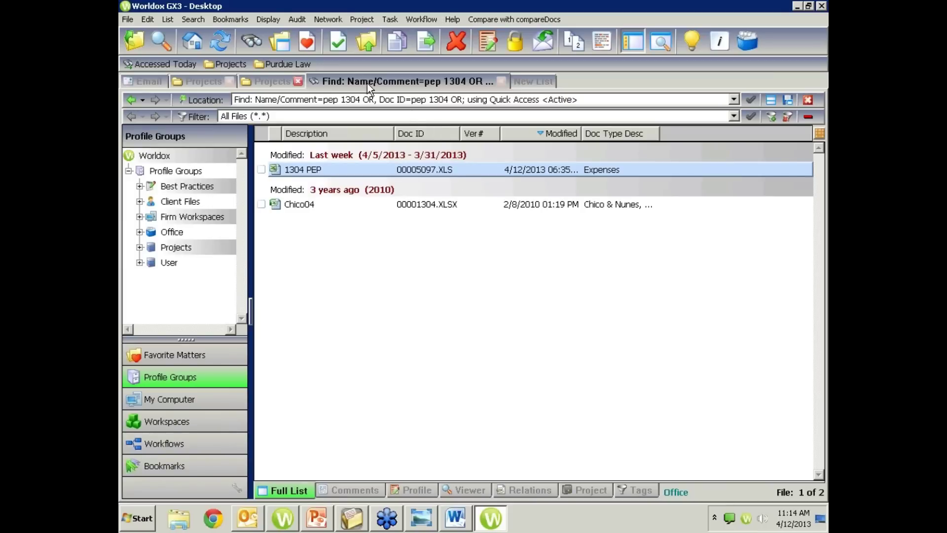
click(308, 40)
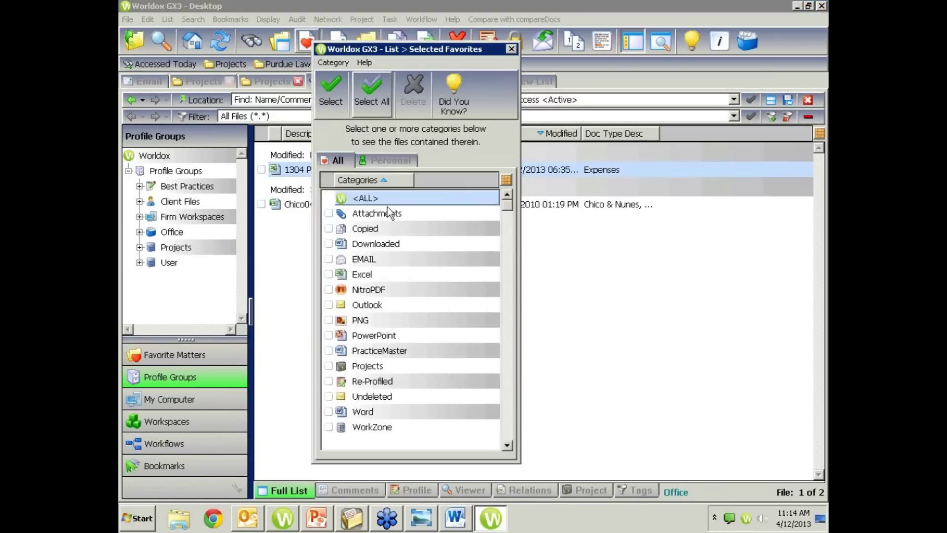
double_click(387, 207)
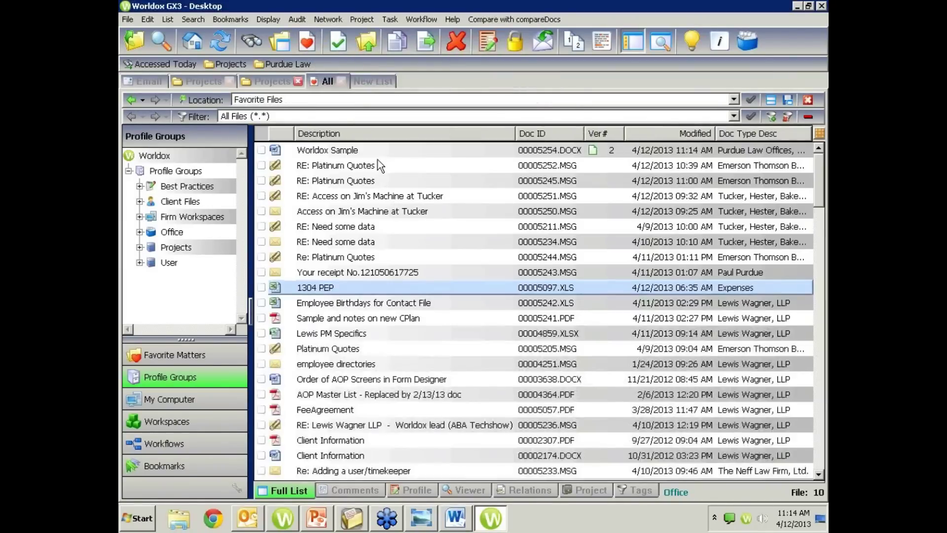
- Display the version list of the Worldox Sample document, select version 1, and close the list
click(381, 152)
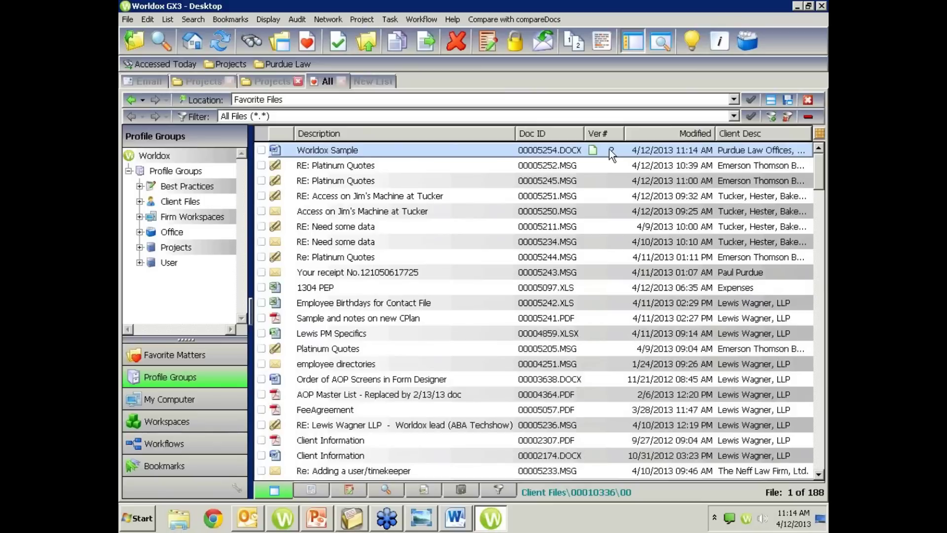
double_click(464, 150)
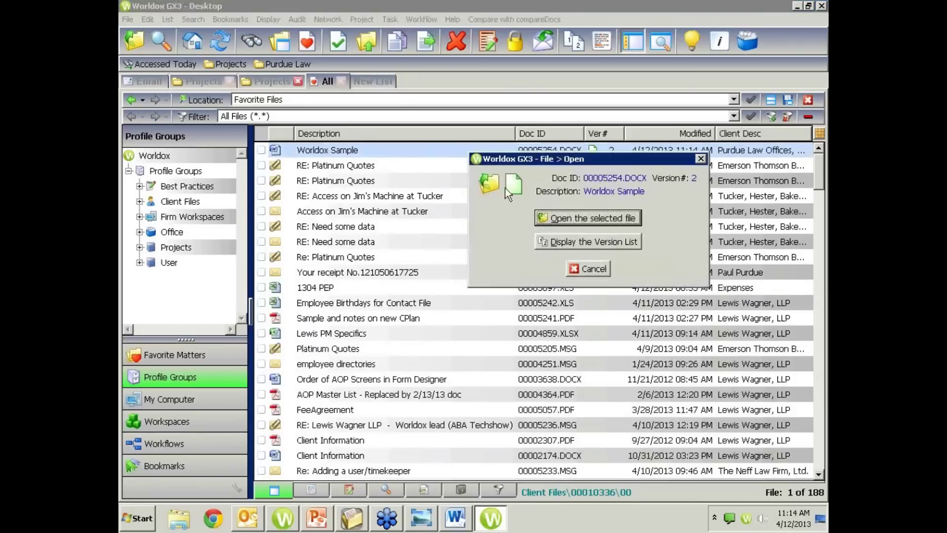
click(575, 241)
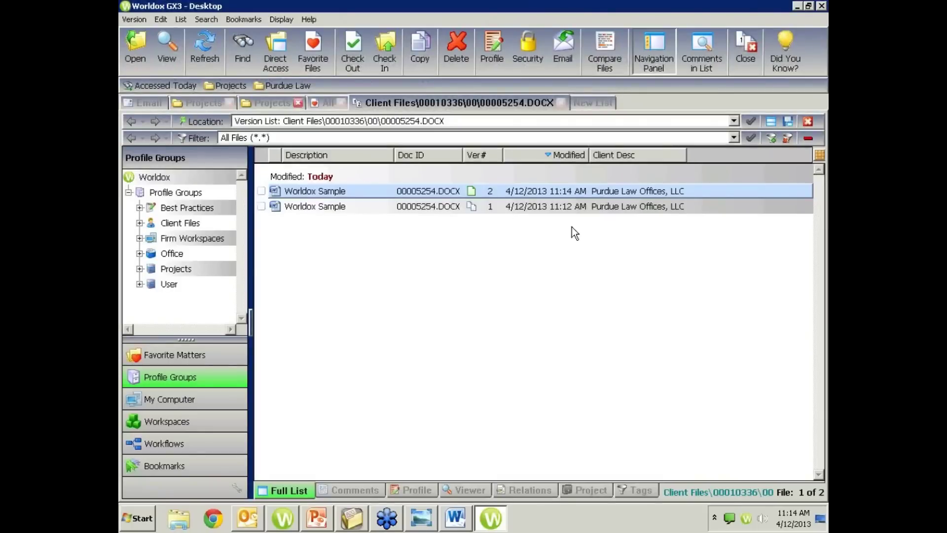
click(522, 204)
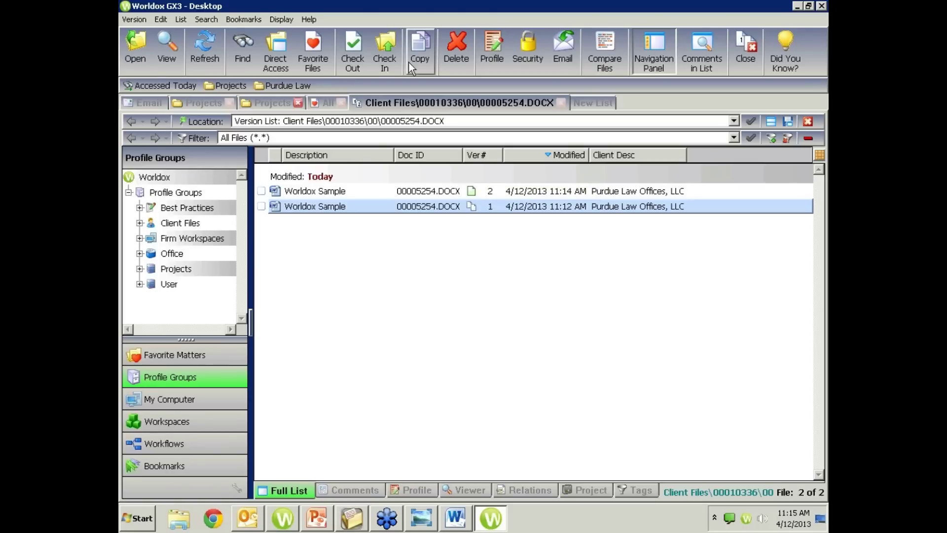
click(732, 49)
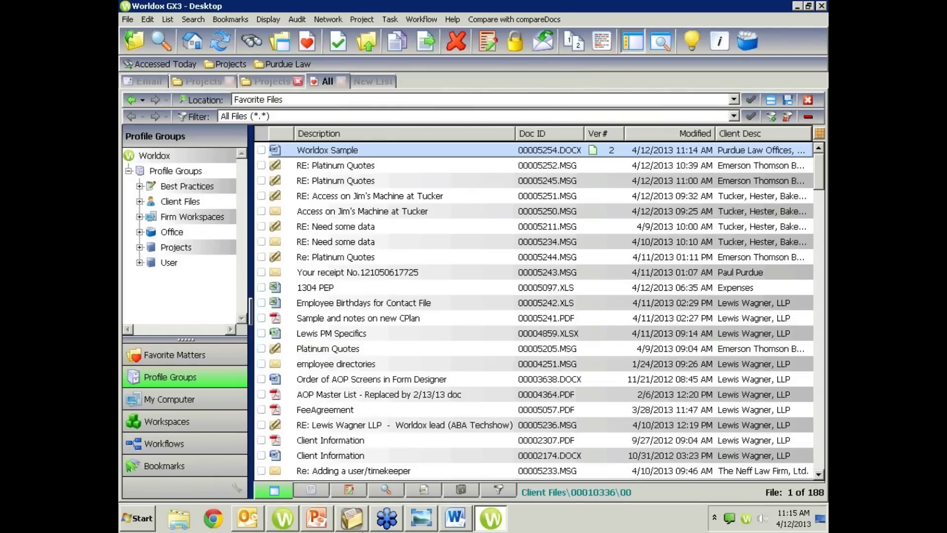
- Switch to Microsoft Word, bring up the Worldox file list with the Open command, and close it
click(455, 518)
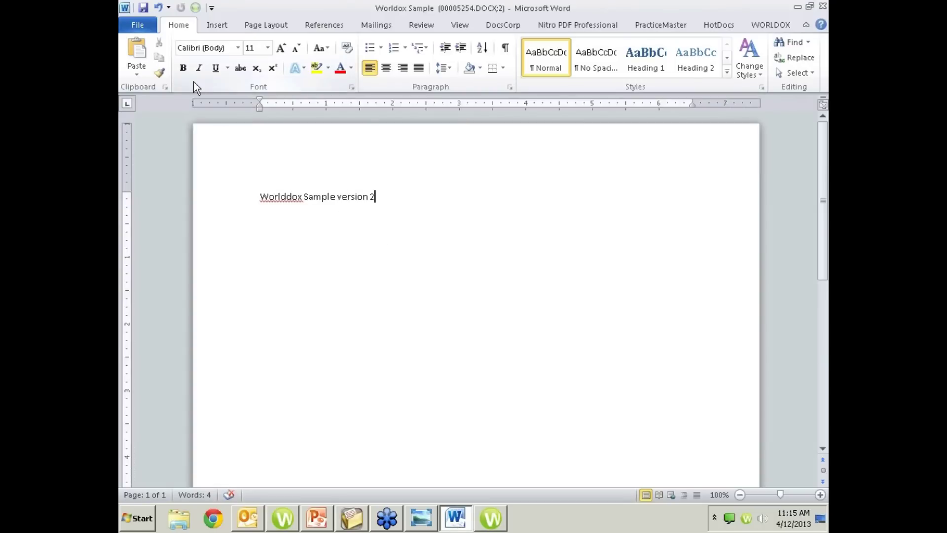
click(139, 25)
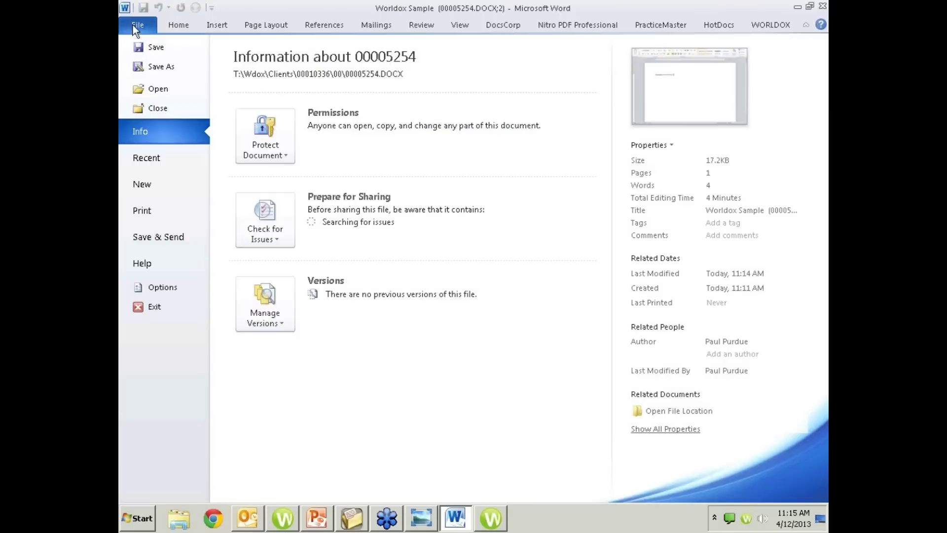
click(162, 88)
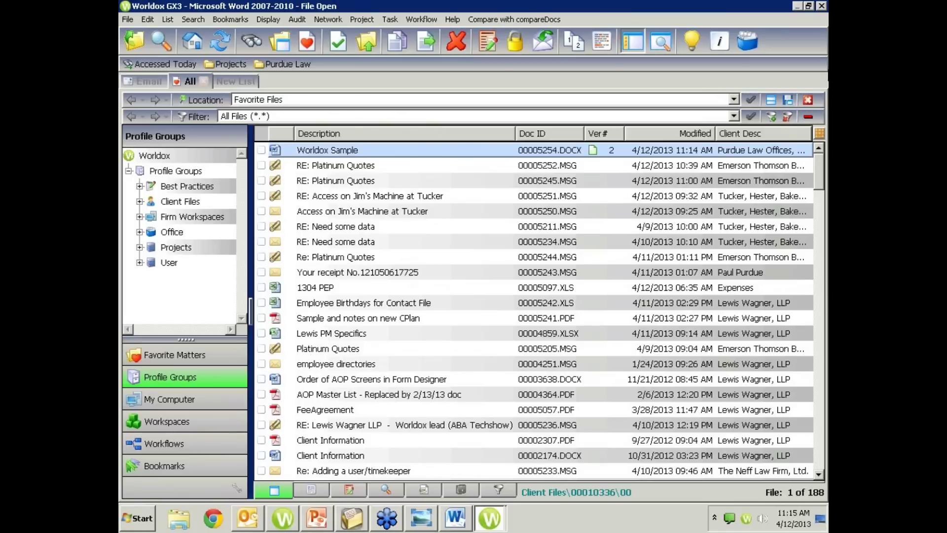
click(821, 5)
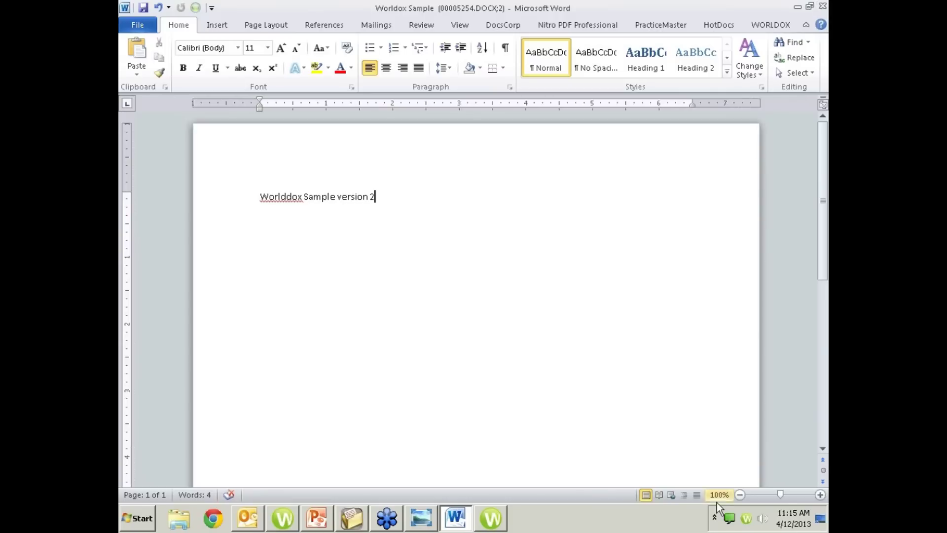
- Try to open the receipt e-mail through Word's Open command, and cancel the redirected opening
click(134, 27)
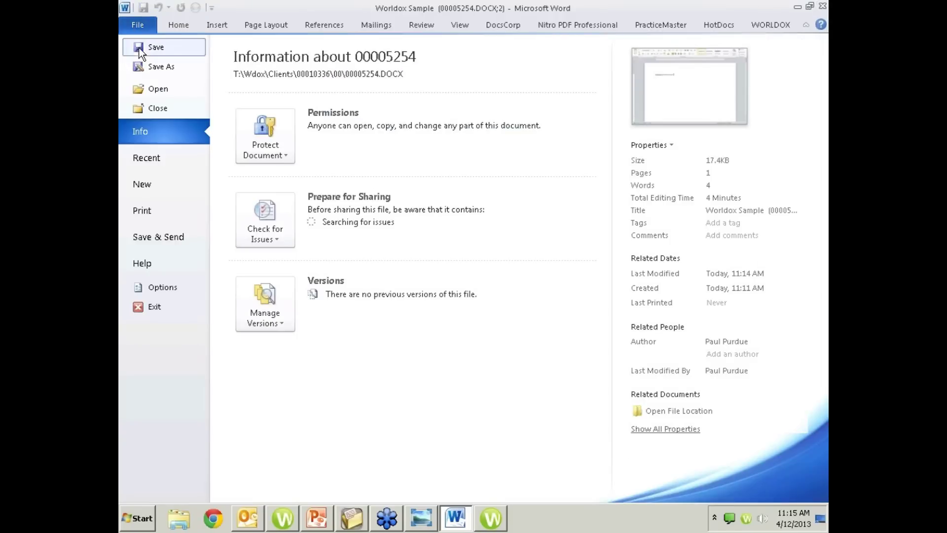
click(153, 89)
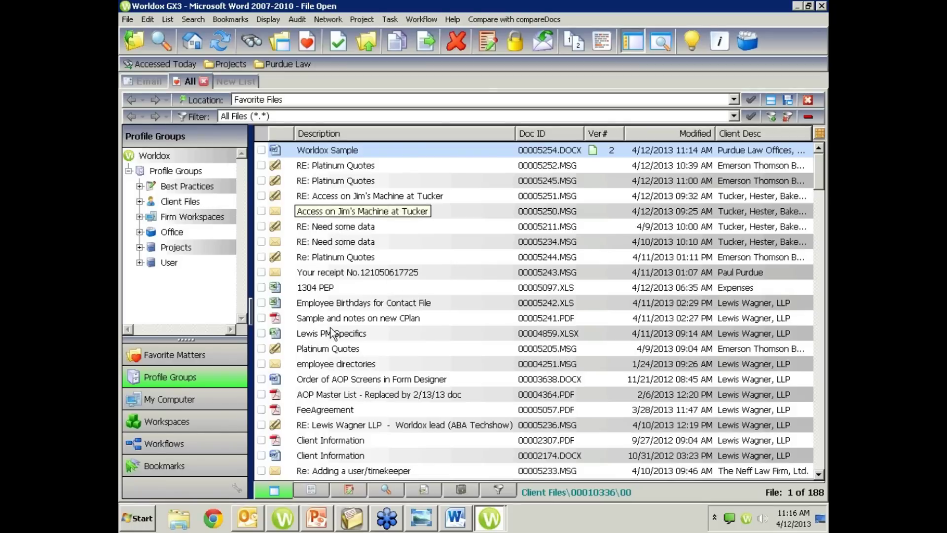
double_click(311, 276)
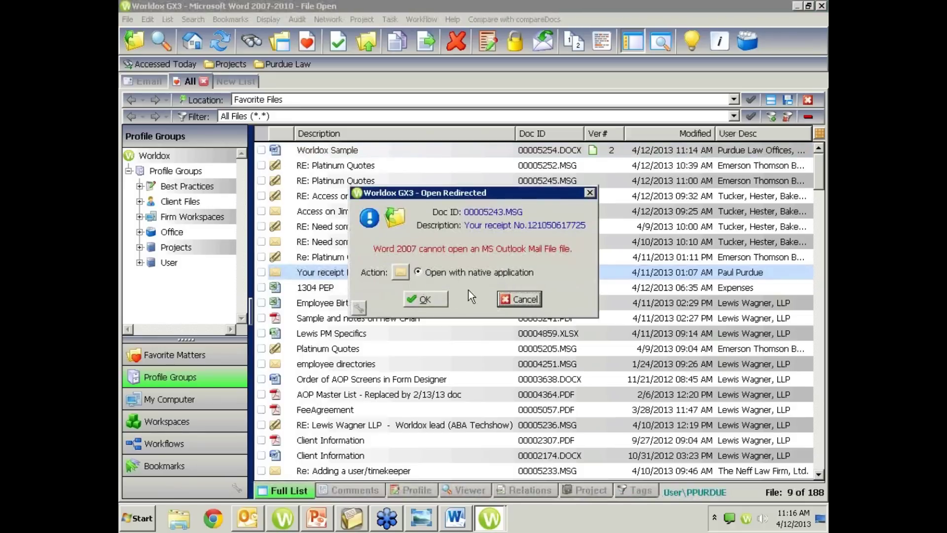
click(518, 299)
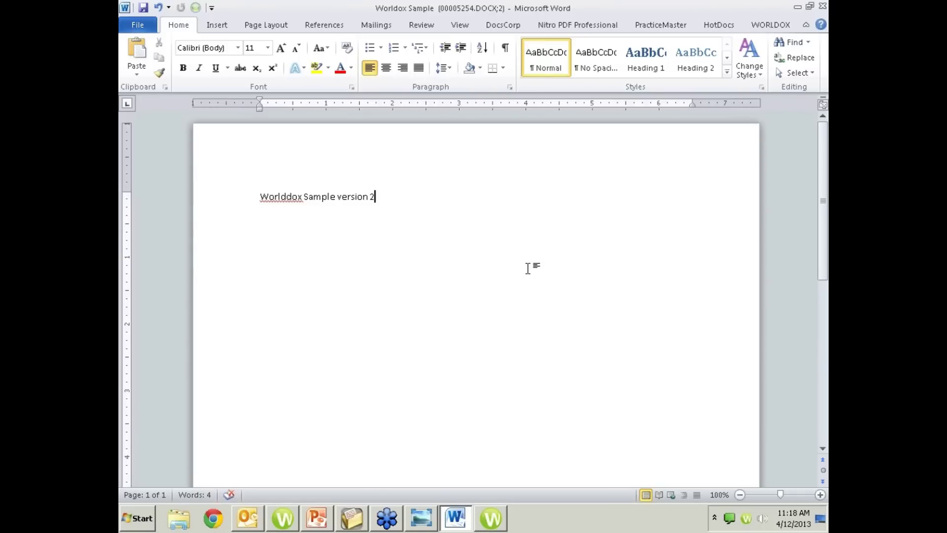
- Switch to Outlook, view the "Recent eNews Articles" message and the Deleted Items folder, and return to the Inbox
click(248, 518)
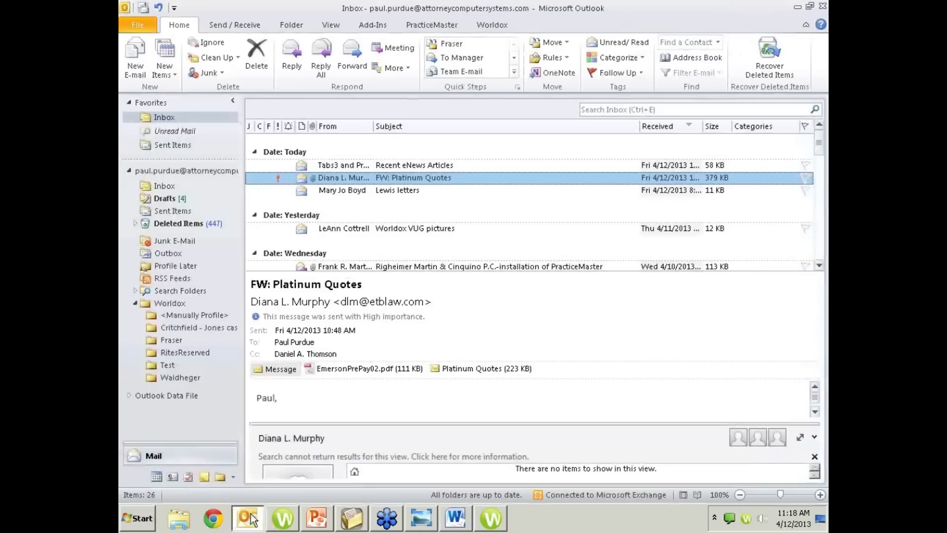
click(496, 165)
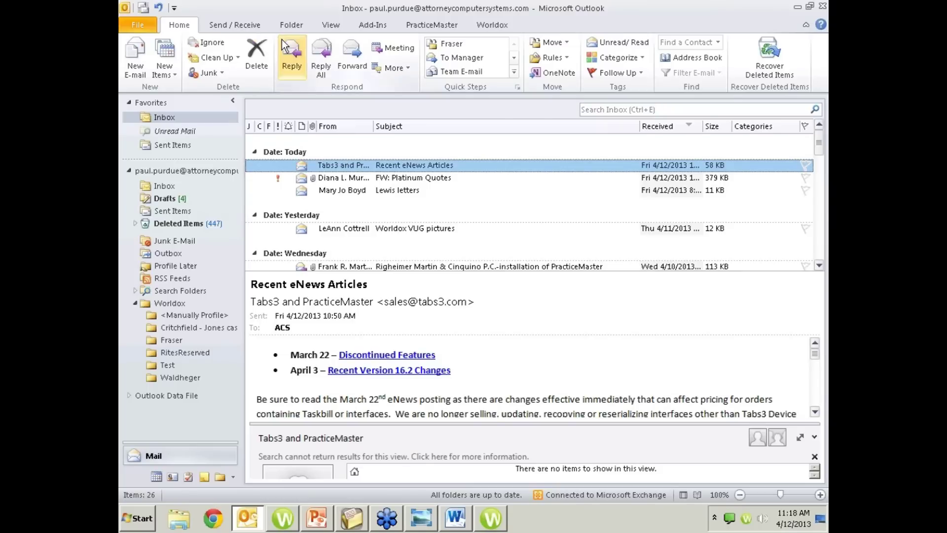
click(171, 223)
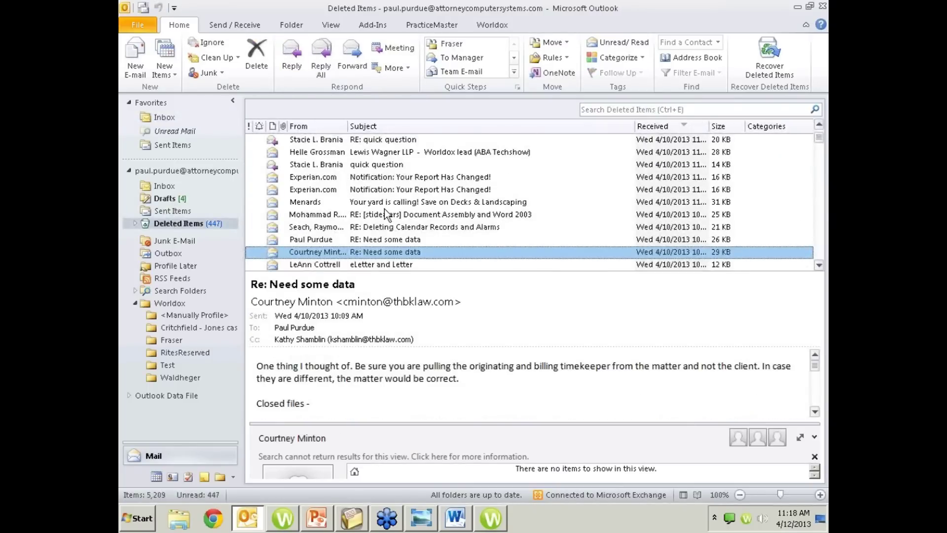
click(169, 187)
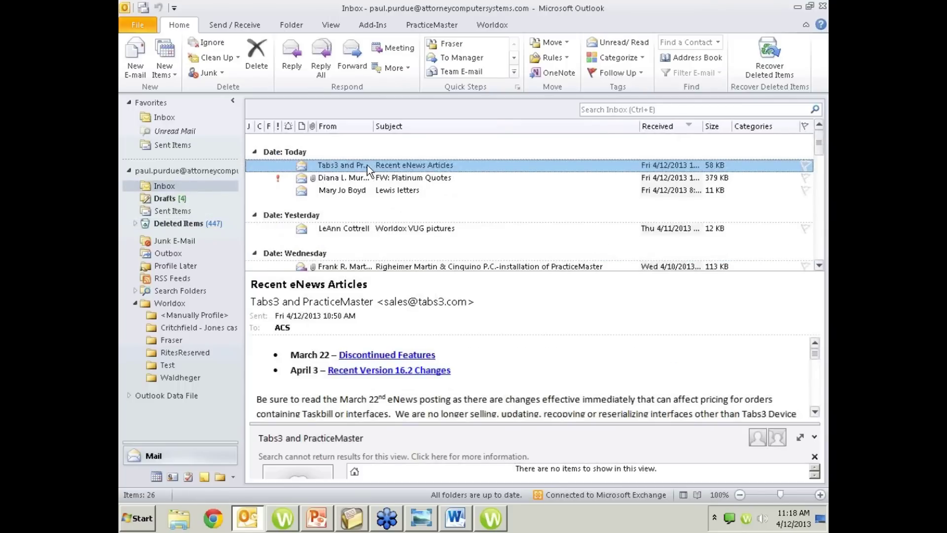
- Start copying the "Recent eNews Articles" e-mail to Worldox under the Client Files profile group
click(491, 28)
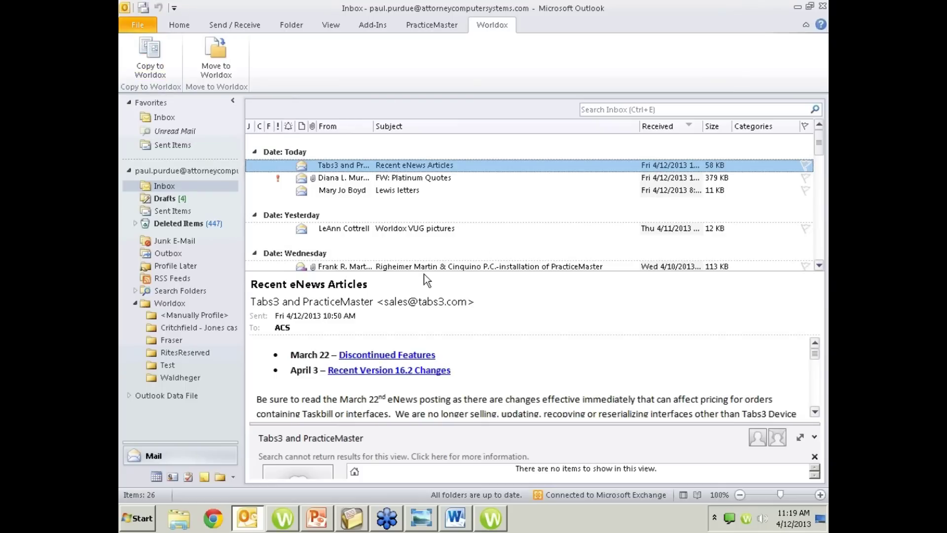
click(152, 61)
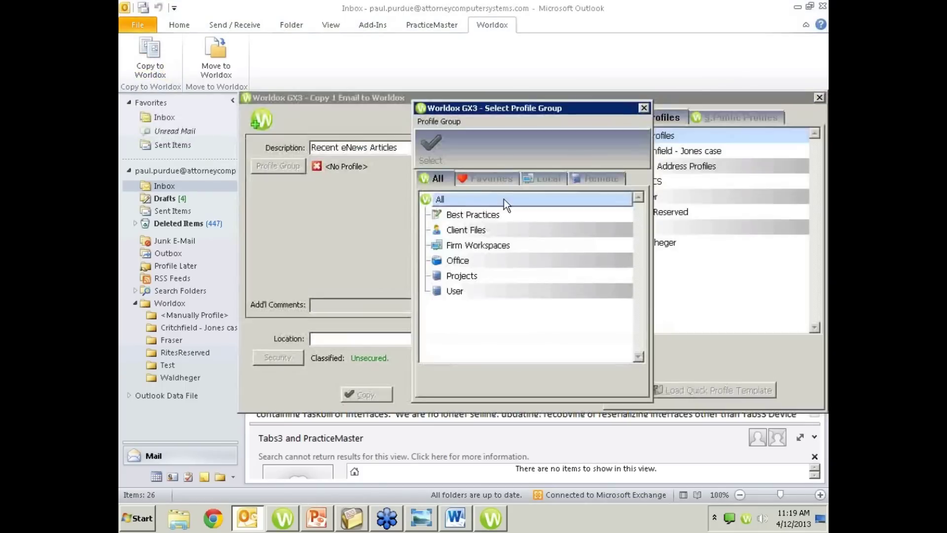
double_click(475, 230)
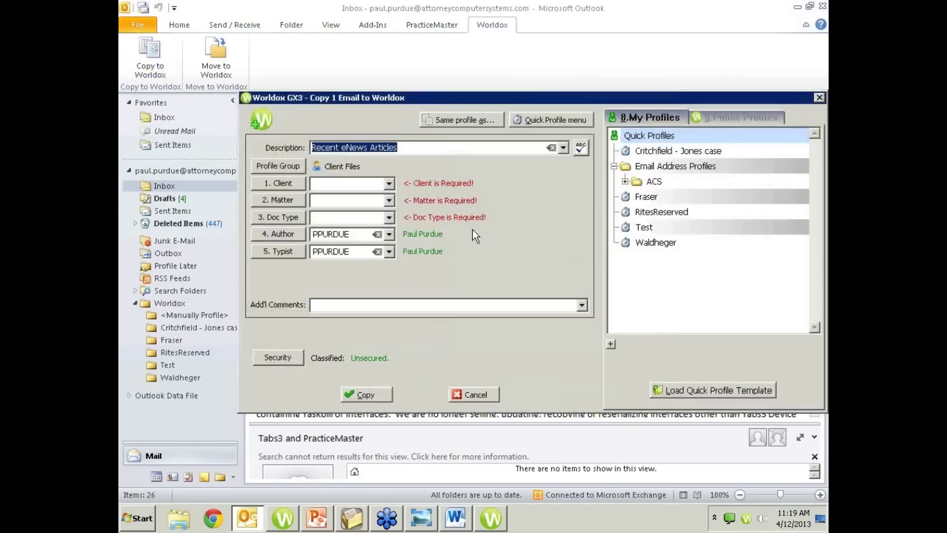
- Profile the e-mail under client Purdue Law Offices, LLC, matter 00 and doc type EMAIL, and copy it to Worldox
click(294, 179)
text(purdue)
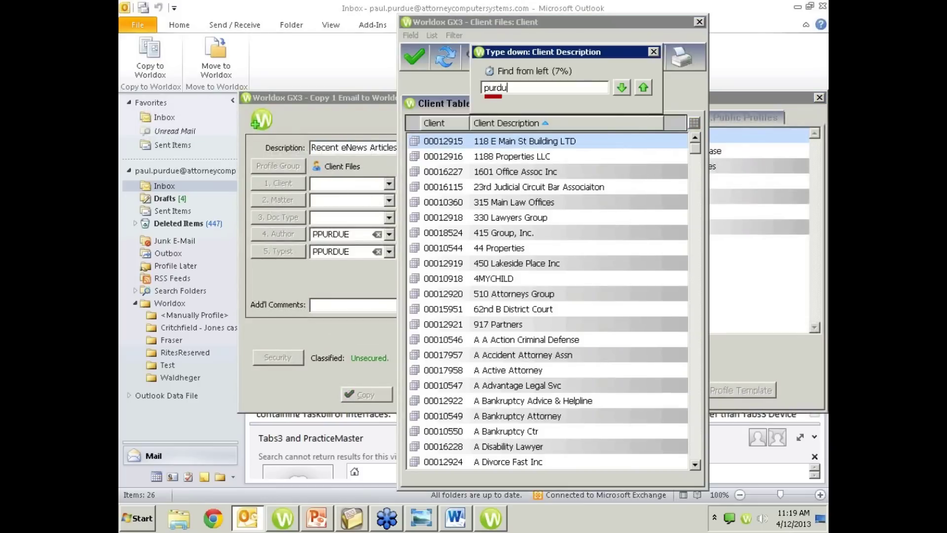
key(Return)
text(00010336)
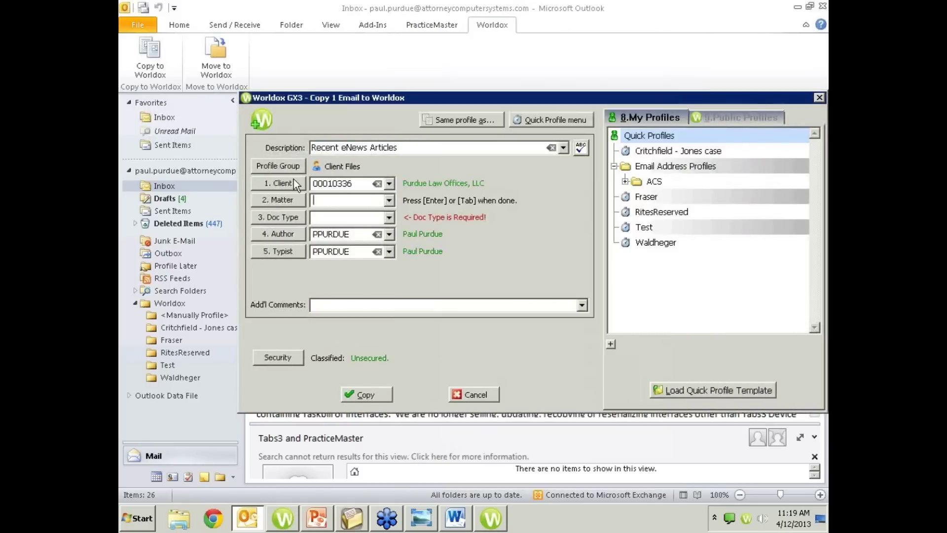
key(Tab)
text(EM)
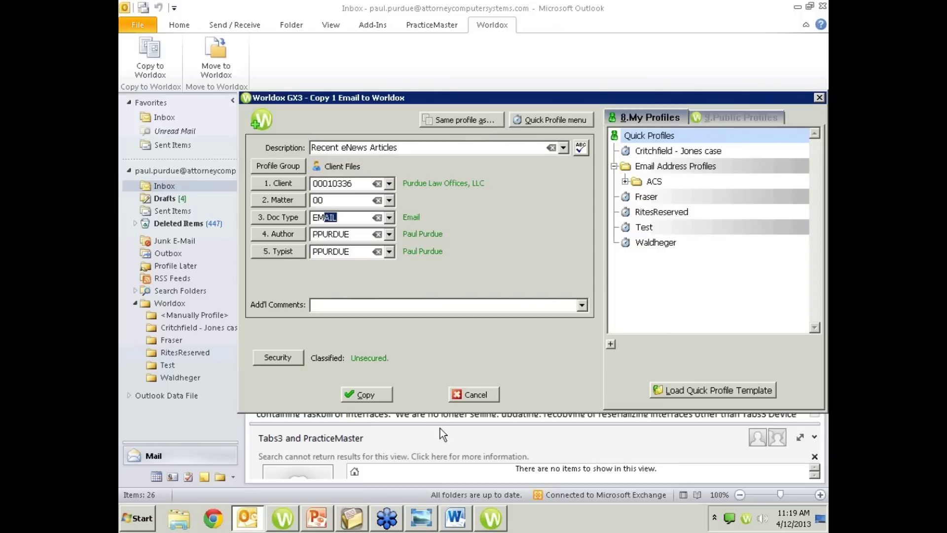
click(371, 398)
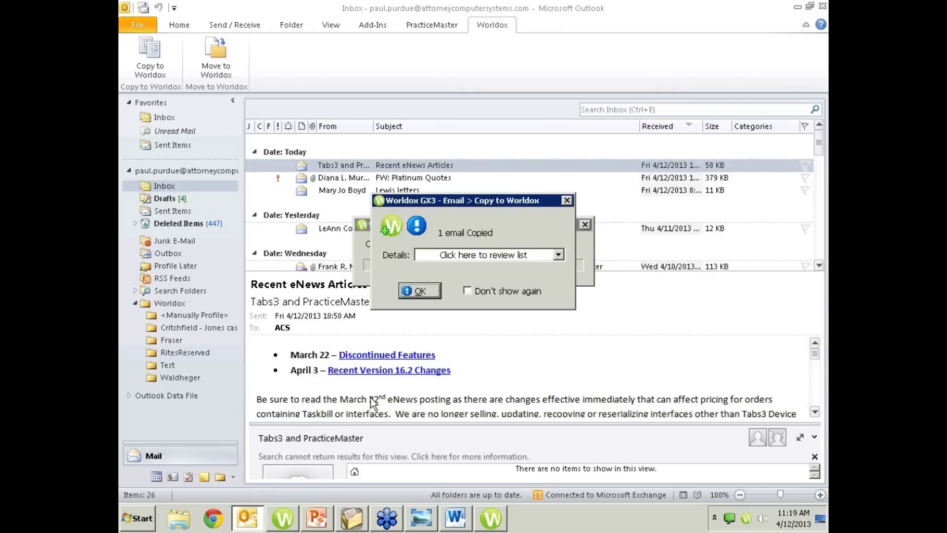
click(419, 289)
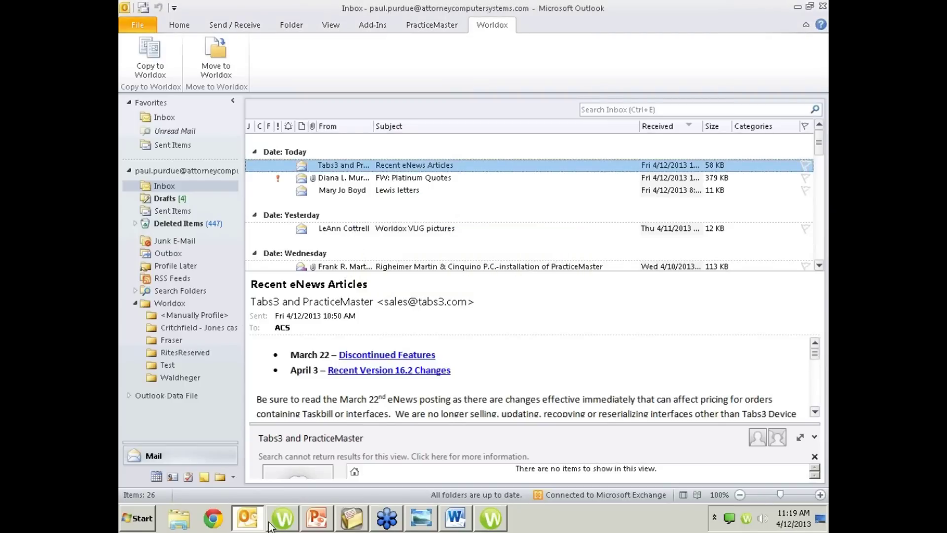
- Switch to Worldox, list Purdue Law Offices' matter 00 files with Direct Access, view the "Recent eNews Articles" e-mail, and return to the list
click(493, 519)
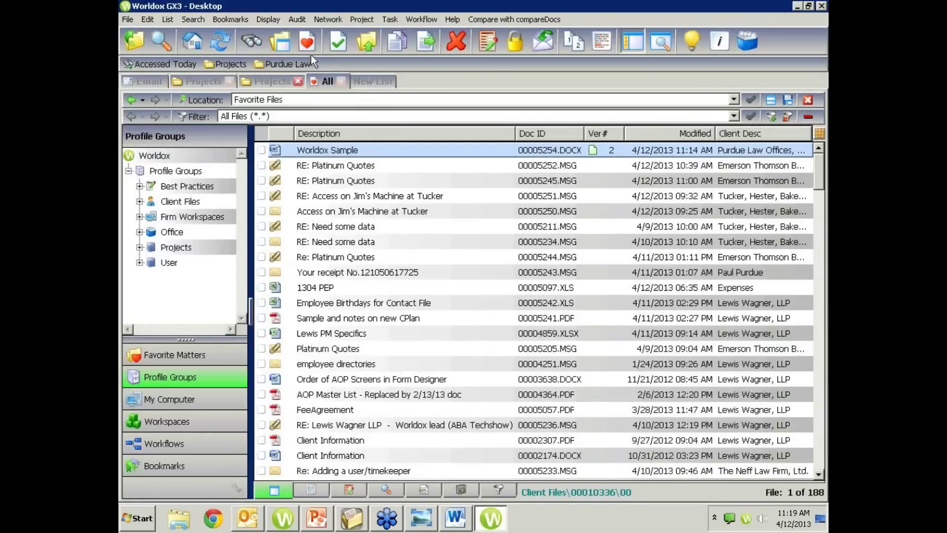
click(281, 41)
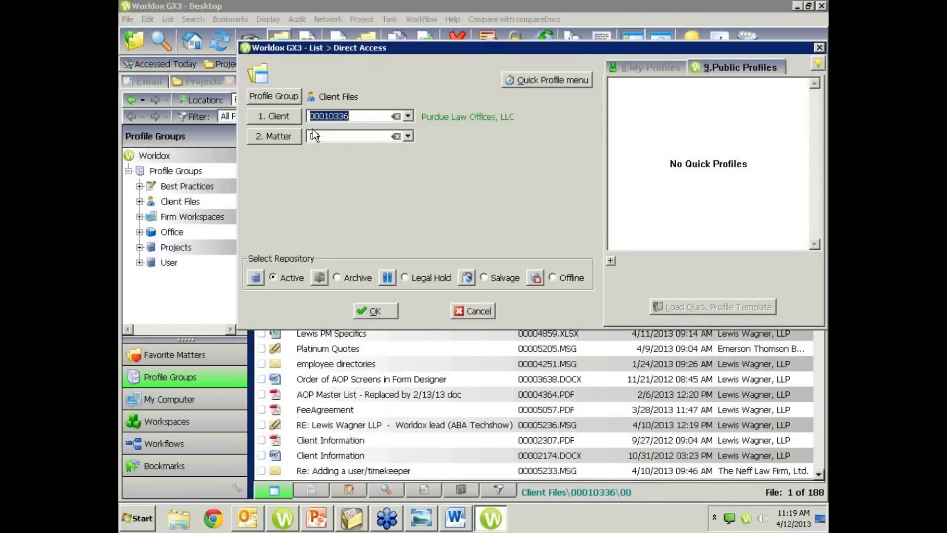
click(369, 312)
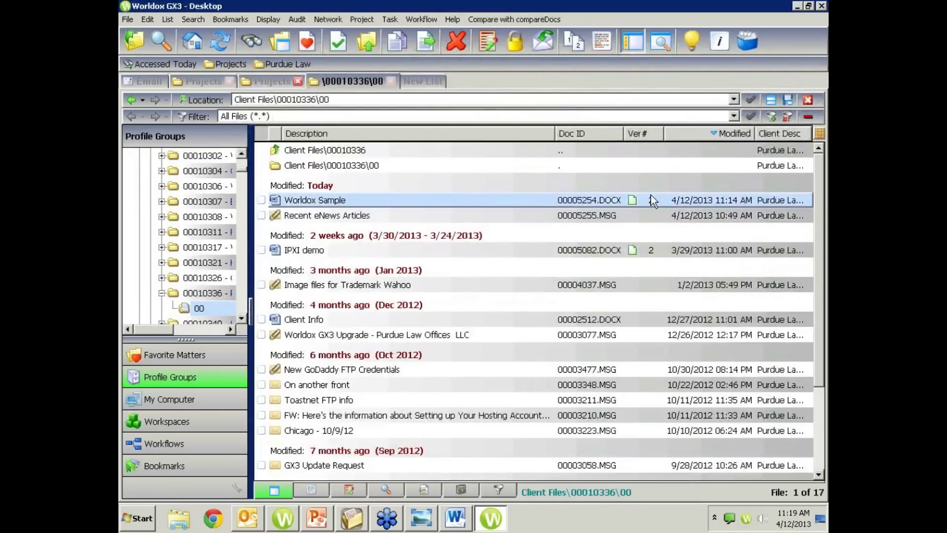
double_click(347, 215)
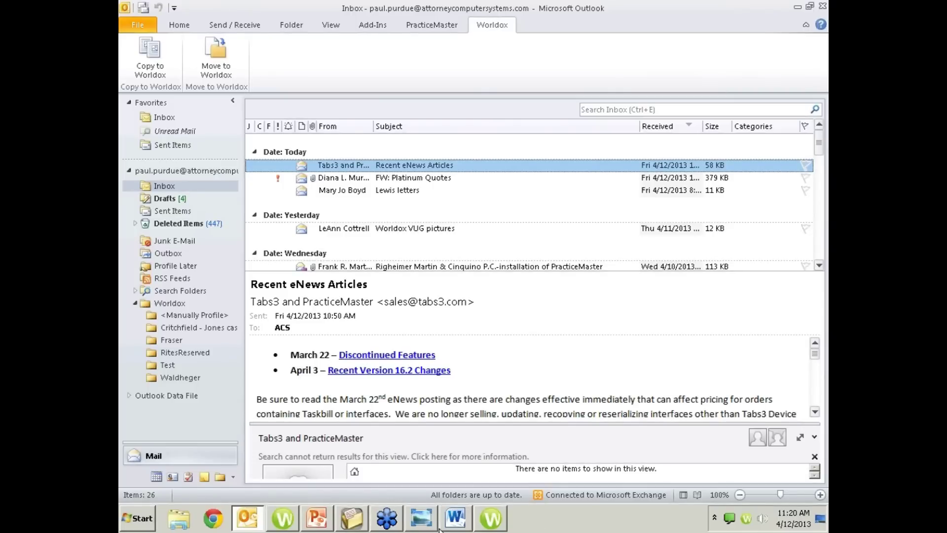
click(496, 517)
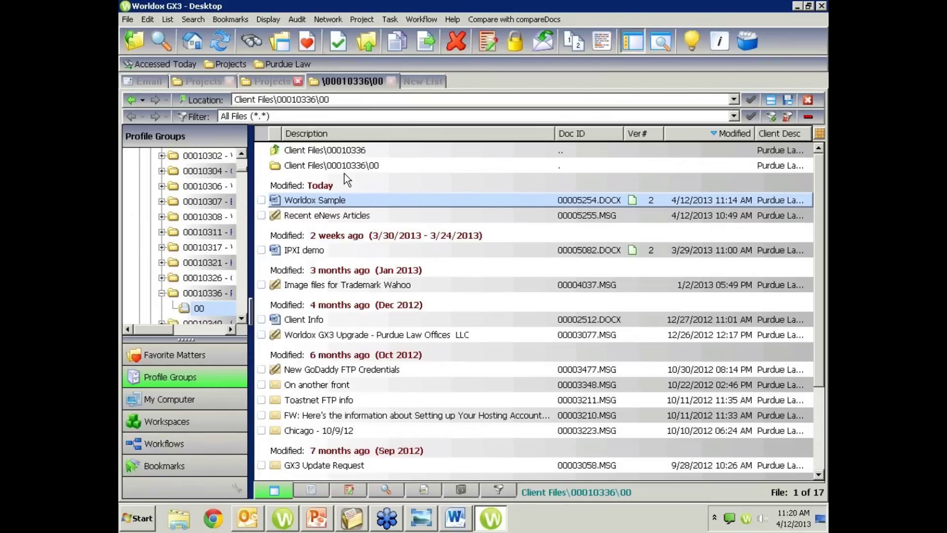
- Show the Client Search form for finding files, go to its Name/Comment criterion, and close it without searching
click(250, 44)
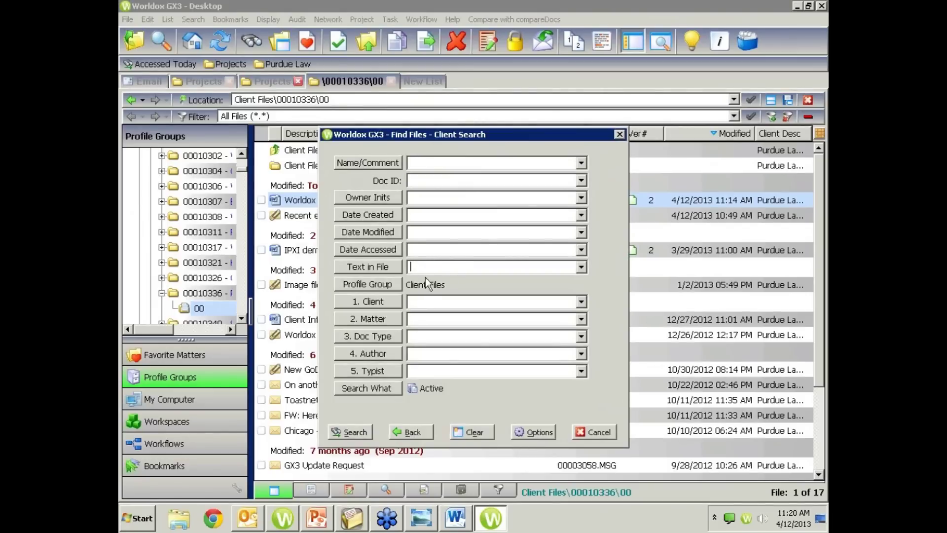
click(424, 163)
click(595, 433)
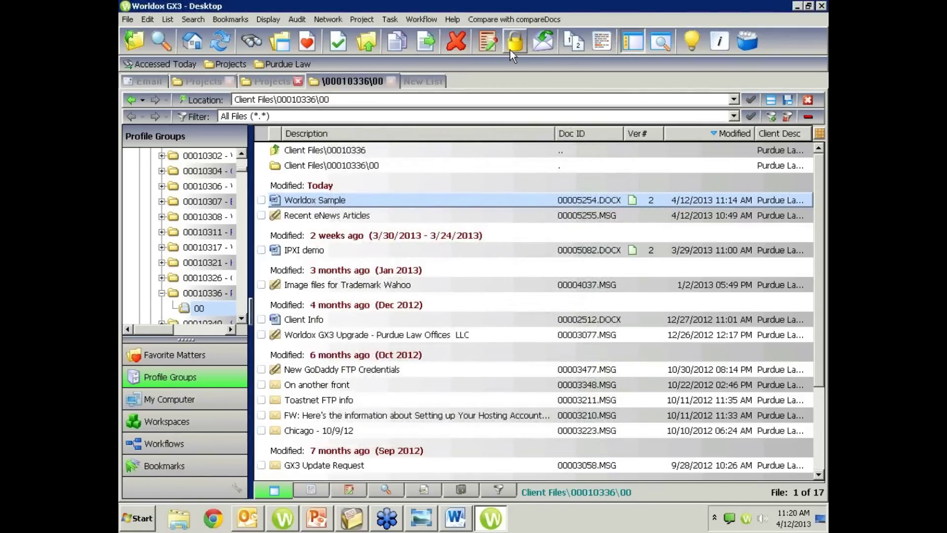
- View the profile of the Worldox Sample document, go to its additional comments, and close it without changes
click(491, 43)
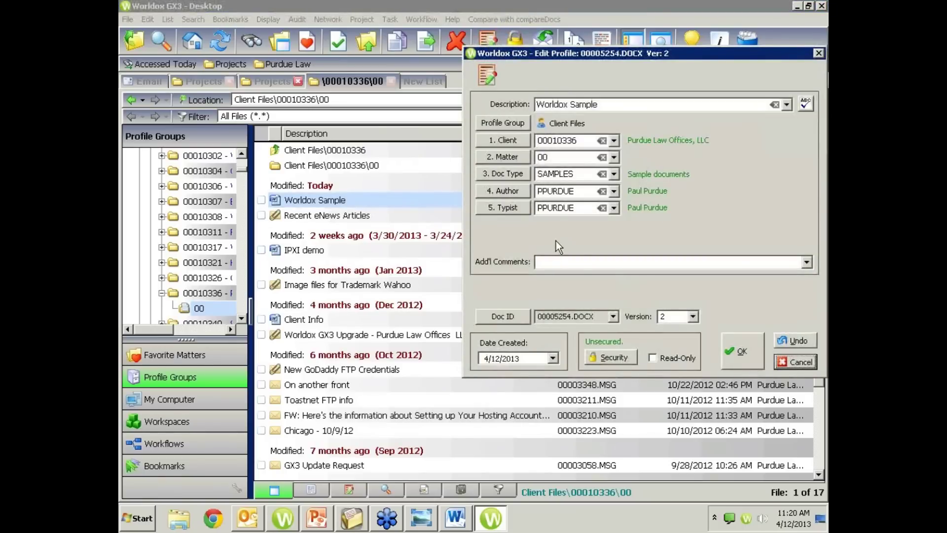
click(568, 263)
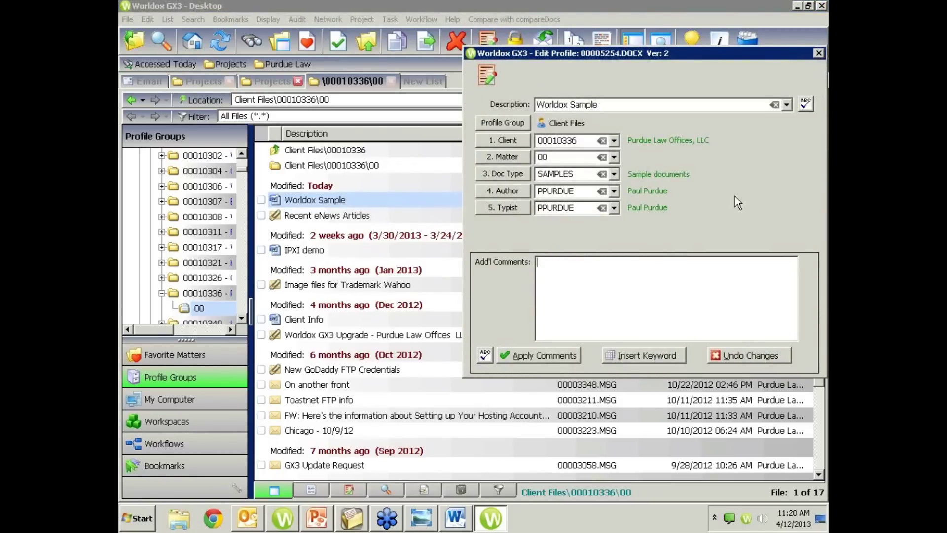
key(Escape)
key(Escape)
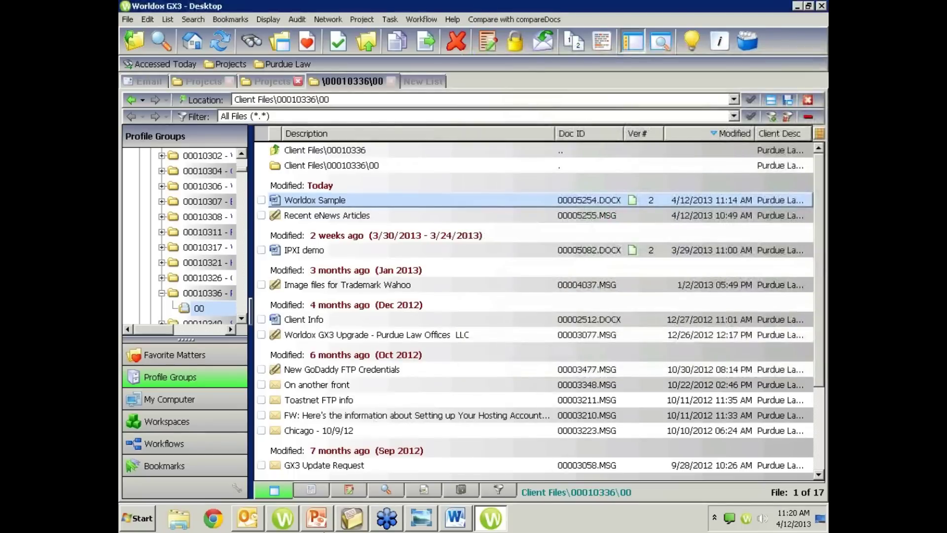
- Search the Client Files for documents containing the text "purdue" and look through the resulting list
click(253, 41)
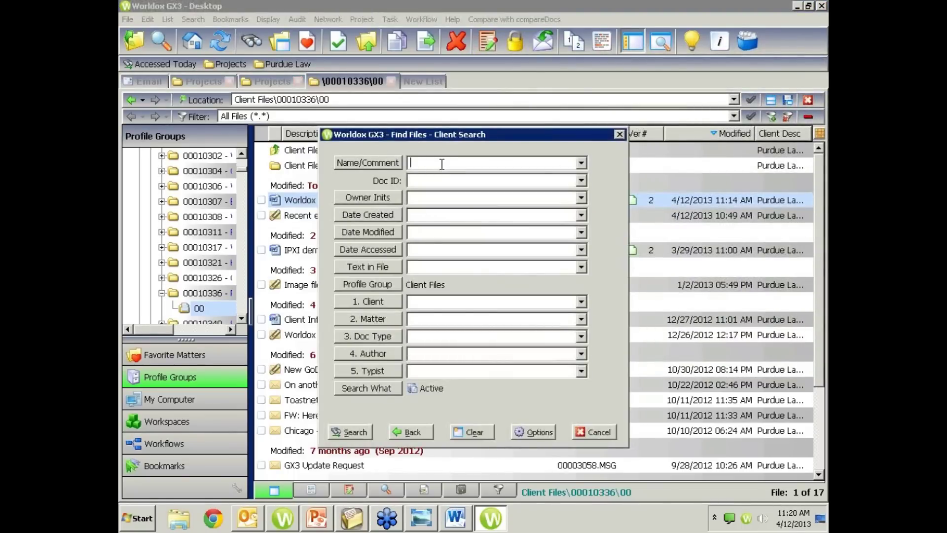
click(420, 269)
text(purdue)
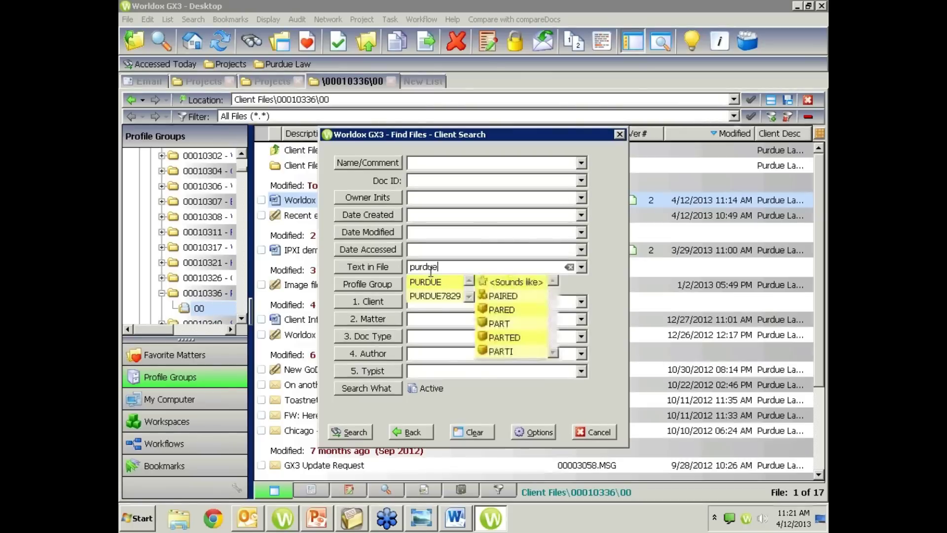
key(Return)
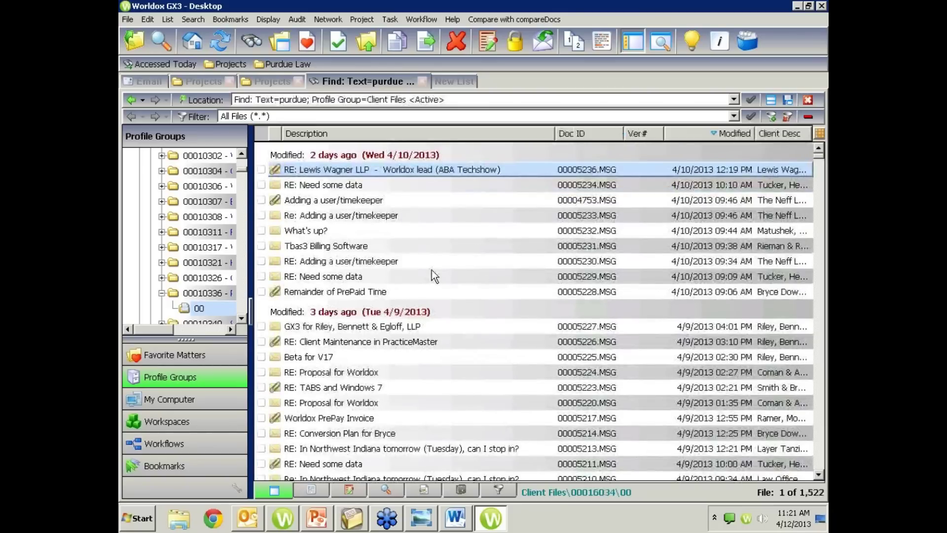
scroll(431, 270, down, 3)
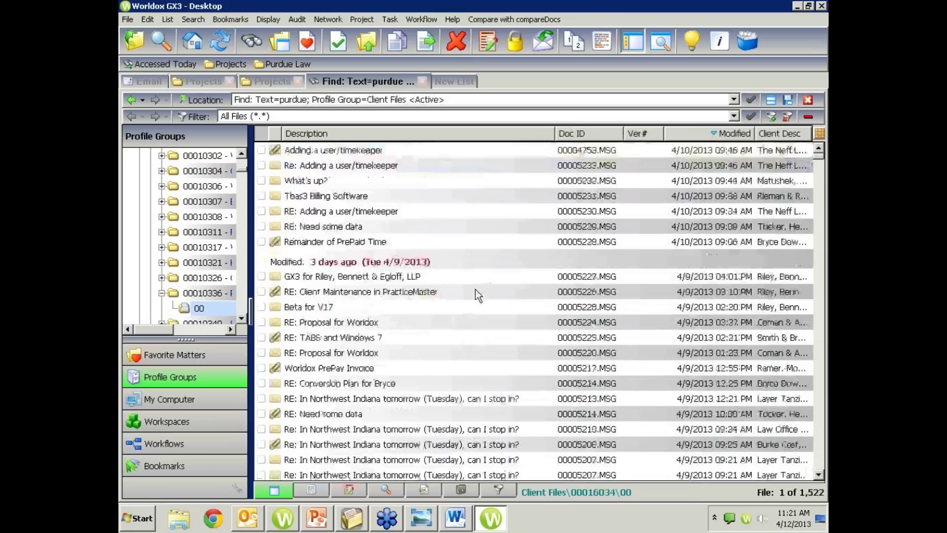
scroll(471, 321, down, 1)
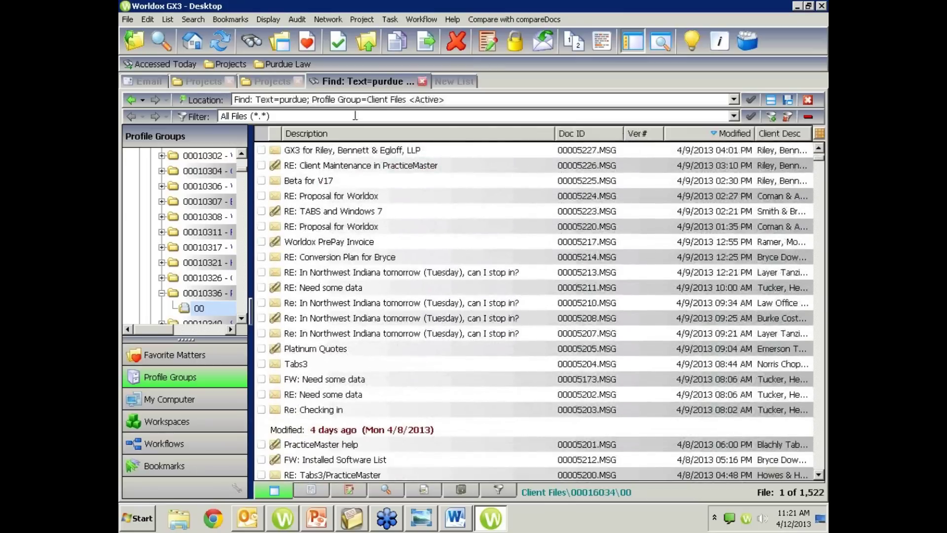
- Try a new search of the Client Files with PURDUE as the client, and dismiss the search prompt
click(252, 40)
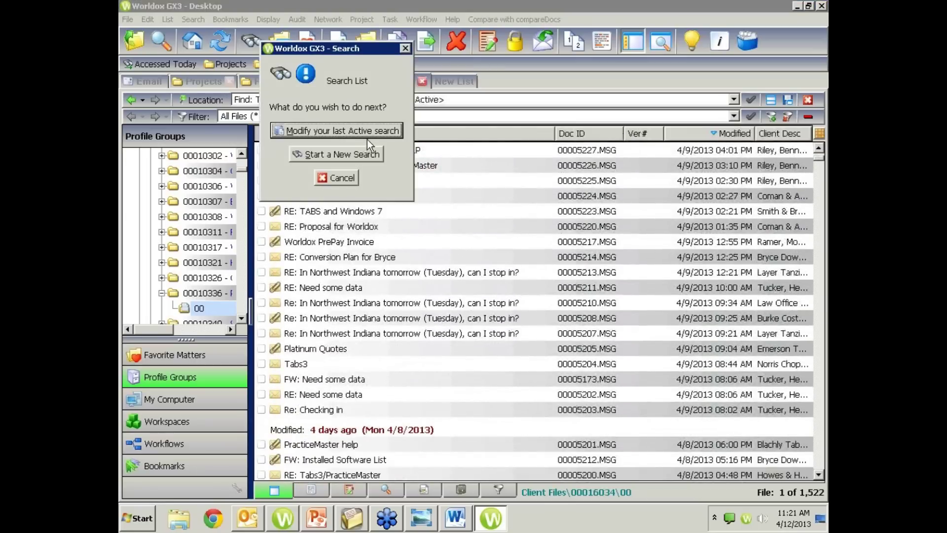
click(359, 154)
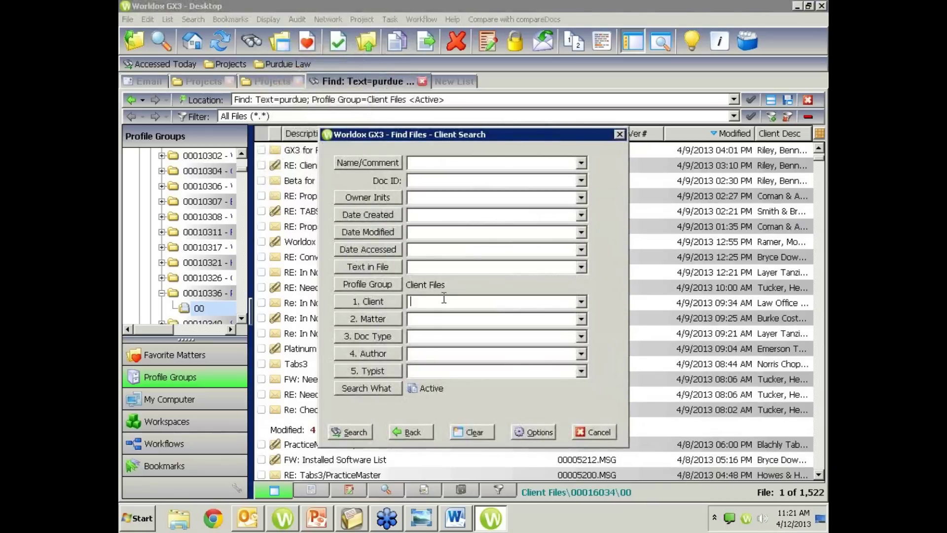
text(PURDUE)
key(Return)
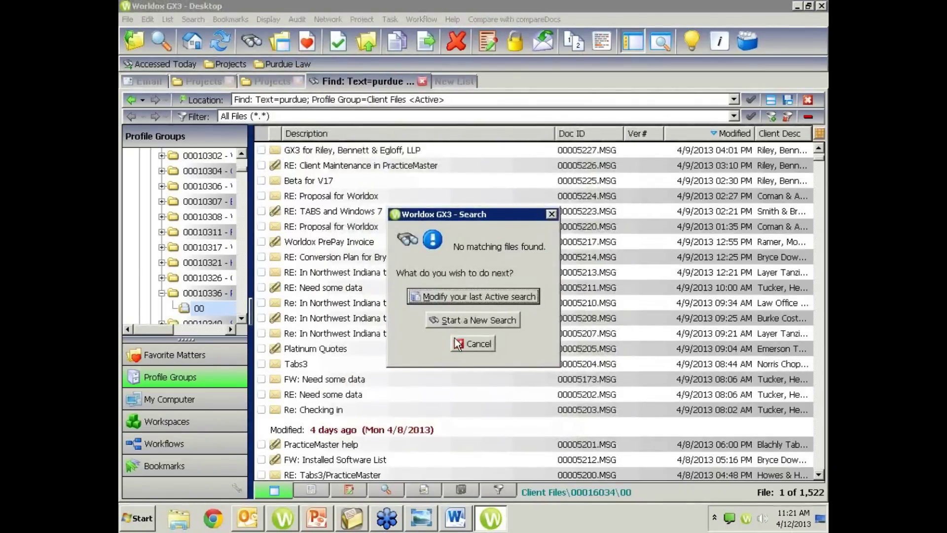
drag(499, 216, 522, 173)
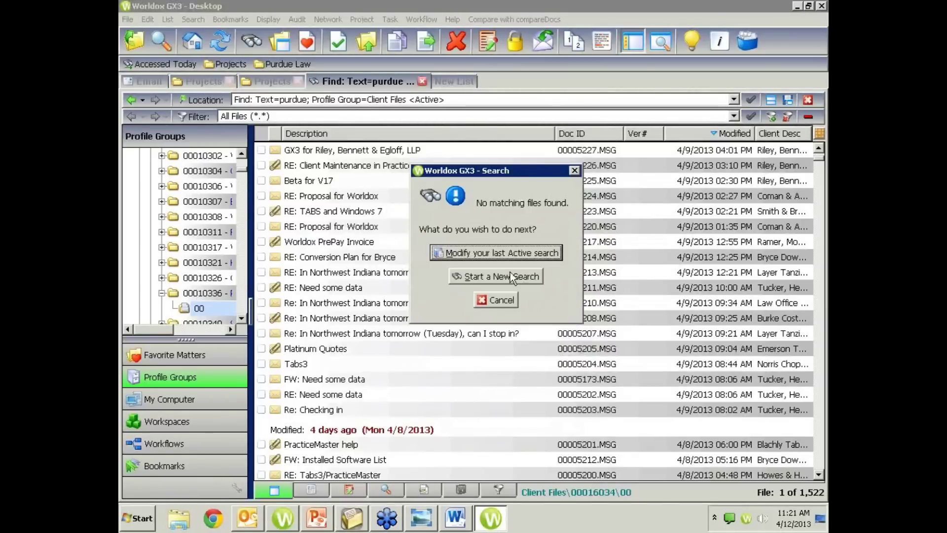
click(503, 305)
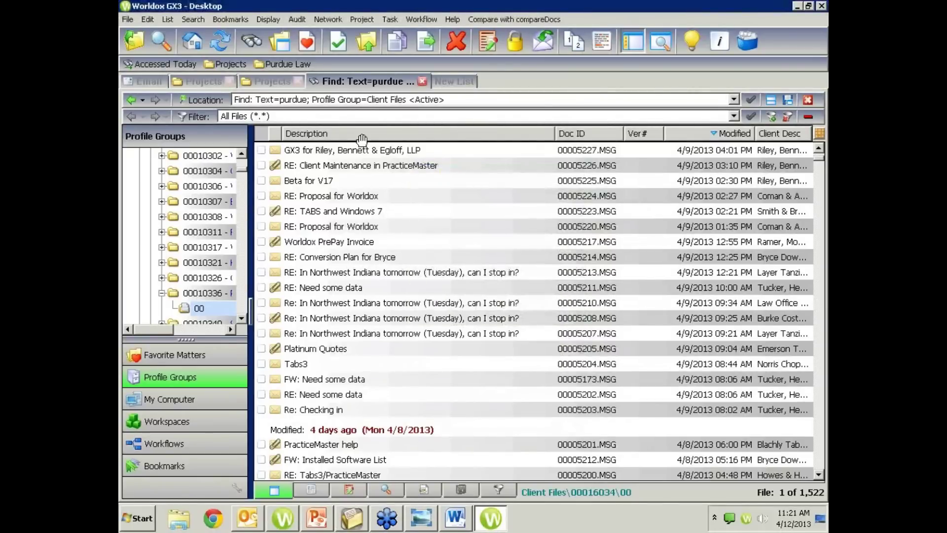
- Start a new Client Search and find files containing the text "pleading"
click(256, 43)
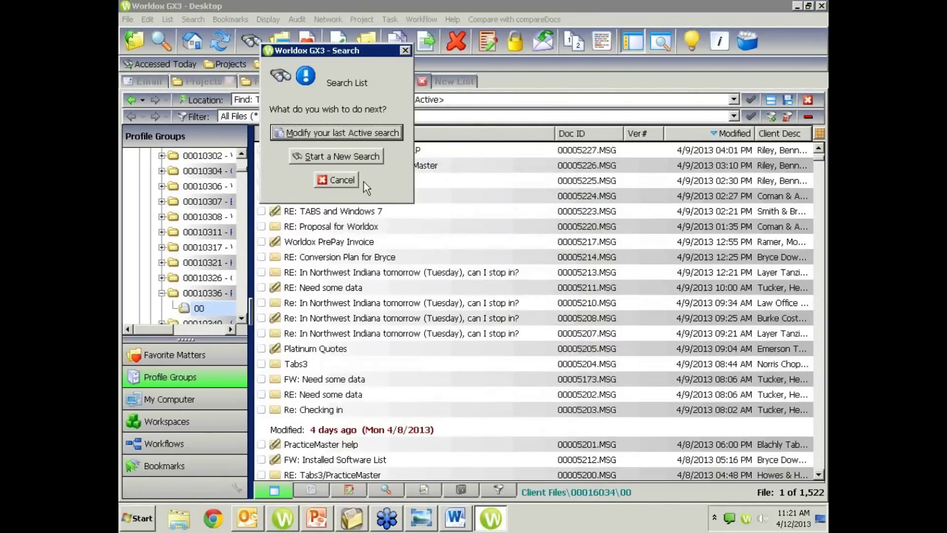
click(323, 157)
click(453, 303)
text(D)
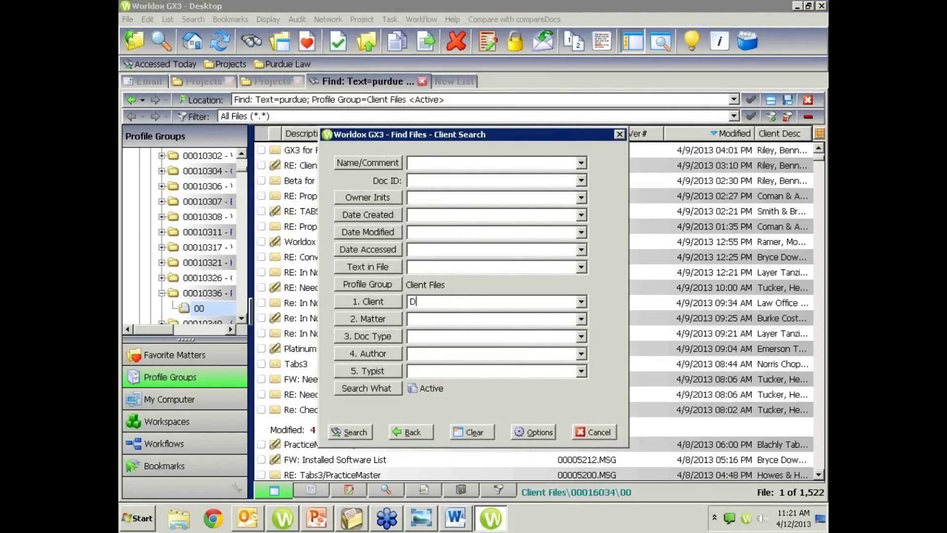
key(BackSpace)
click(552, 265)
text(pleading)
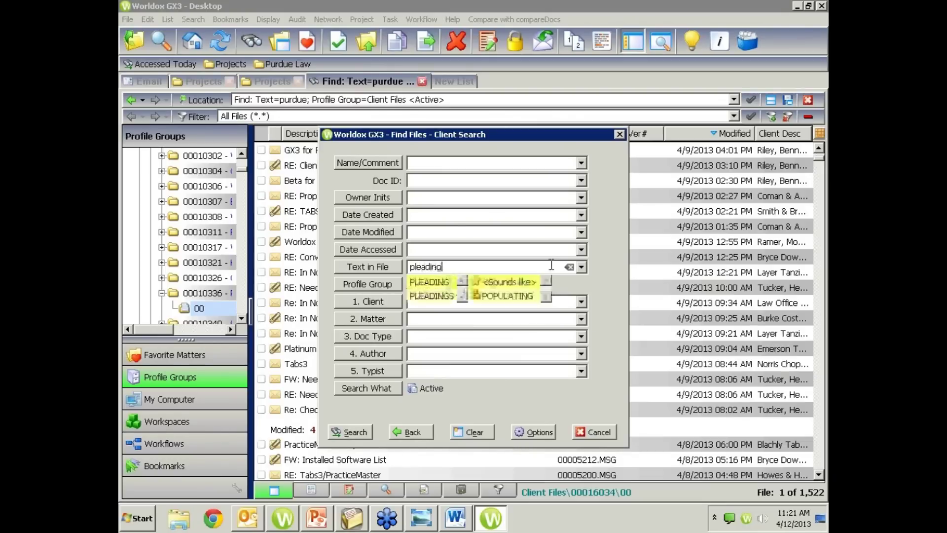
key(Return)
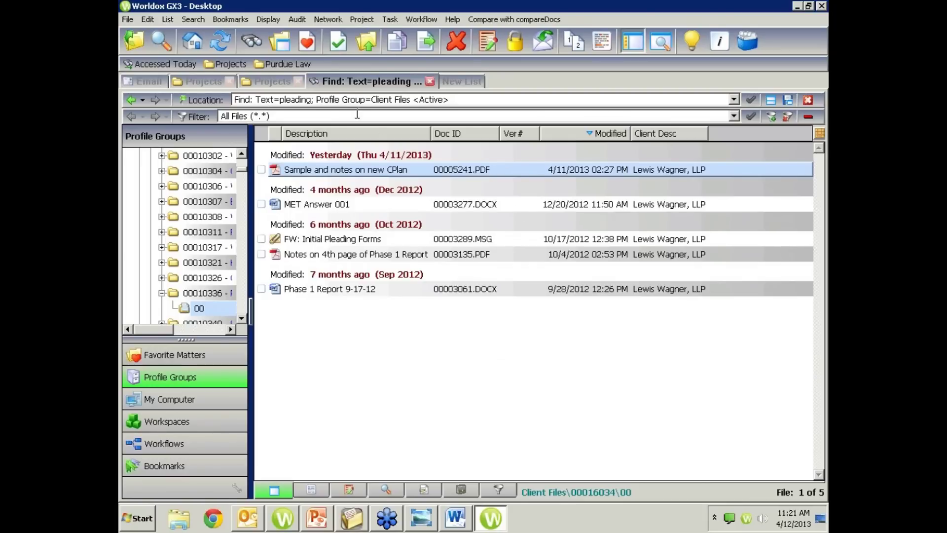
- Repeat the text-in-file search for "pleading" from a fresh Client Search form
click(252, 41)
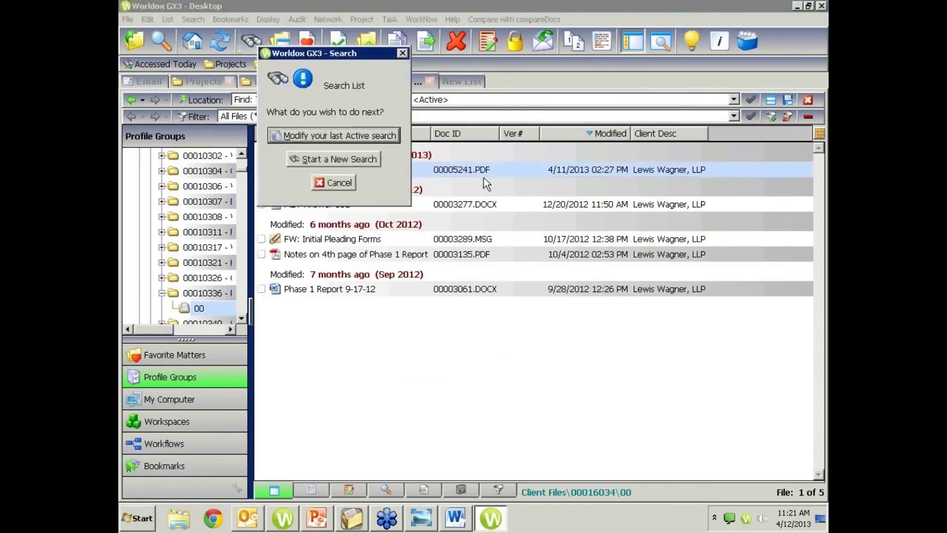
click(350, 159)
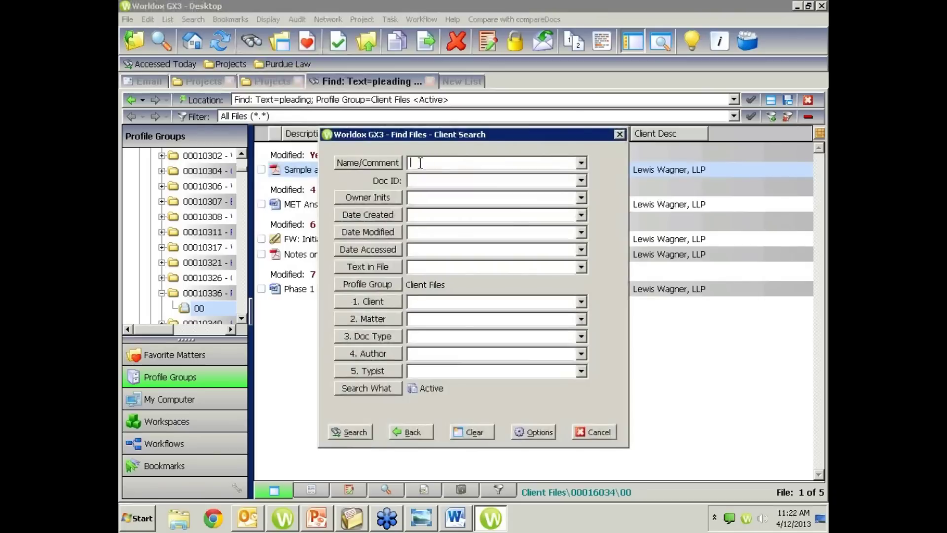
click(408, 266)
text(pleading)
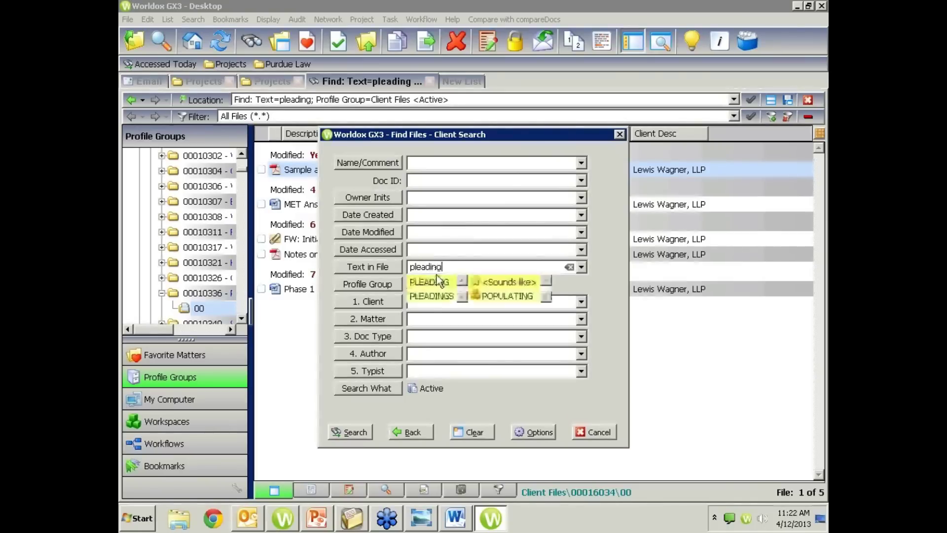
key(Return)
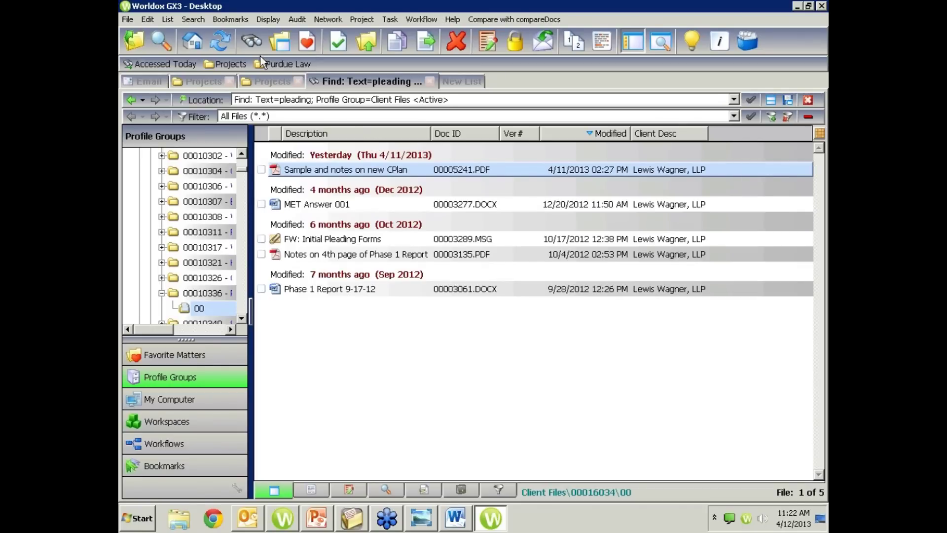
- Run a new Client Search for files containing "pleading" with a creation date from 14 Days Ago up to the latest
click(252, 41)
click(340, 162)
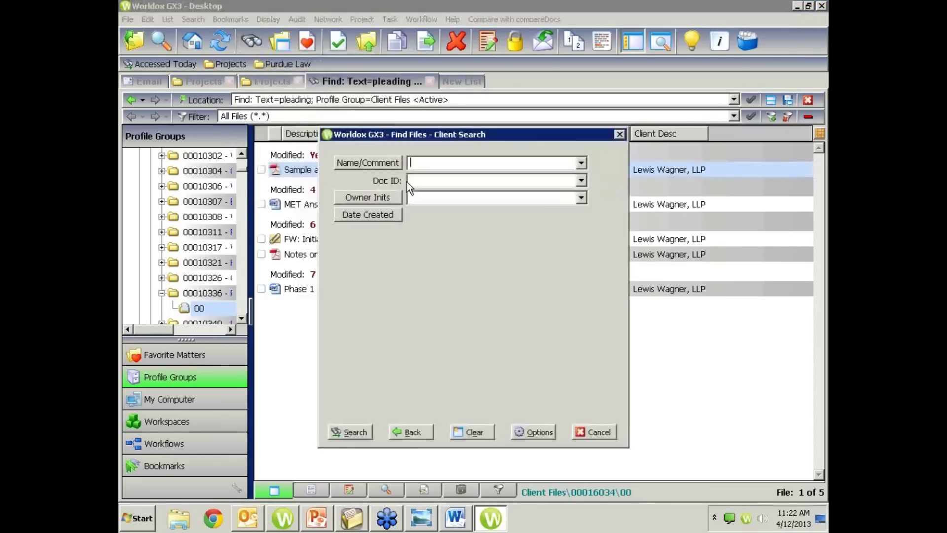
click(431, 268)
text(pleading)
click(424, 215)
click(384, 216)
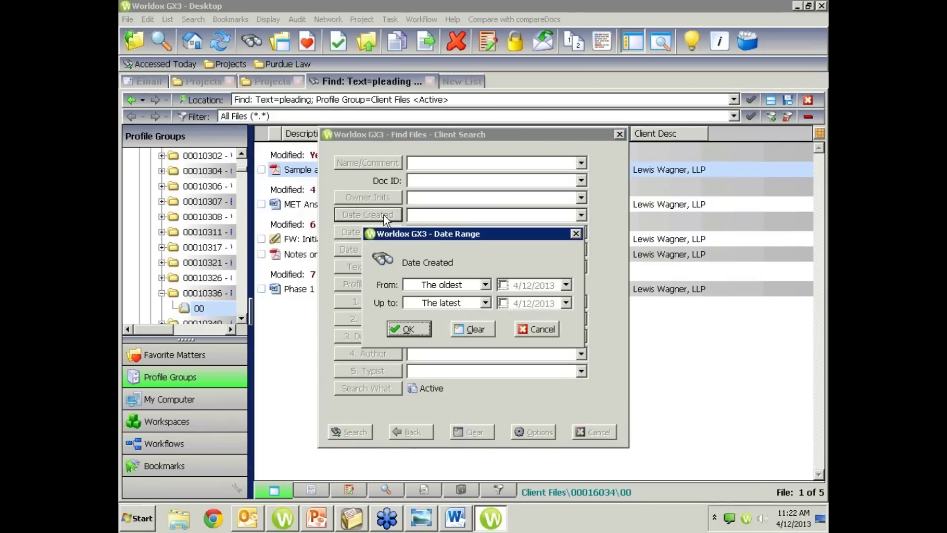
click(484, 284)
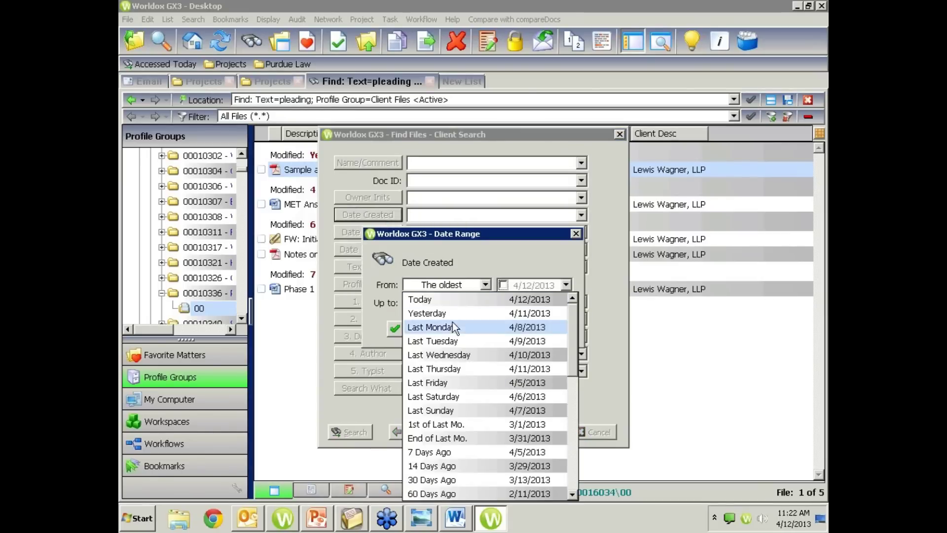
click(432, 466)
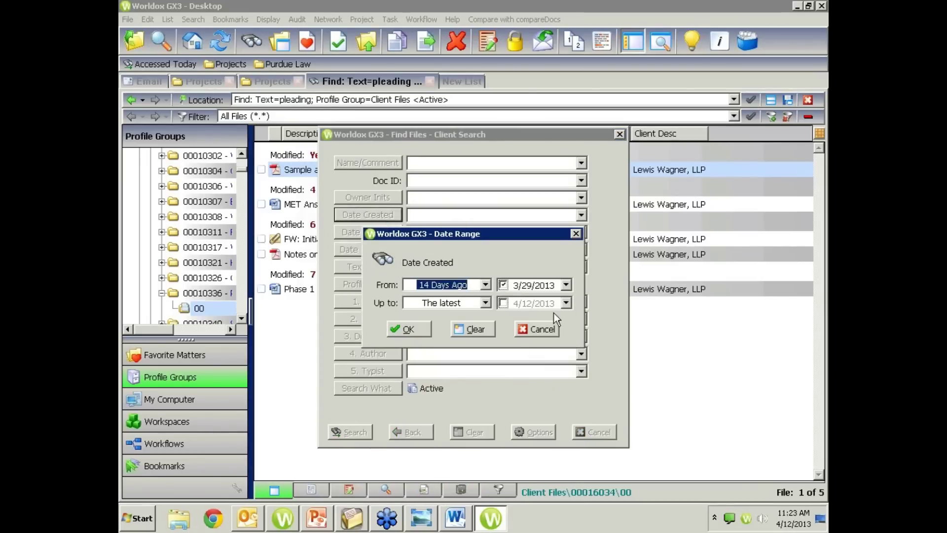
click(402, 329)
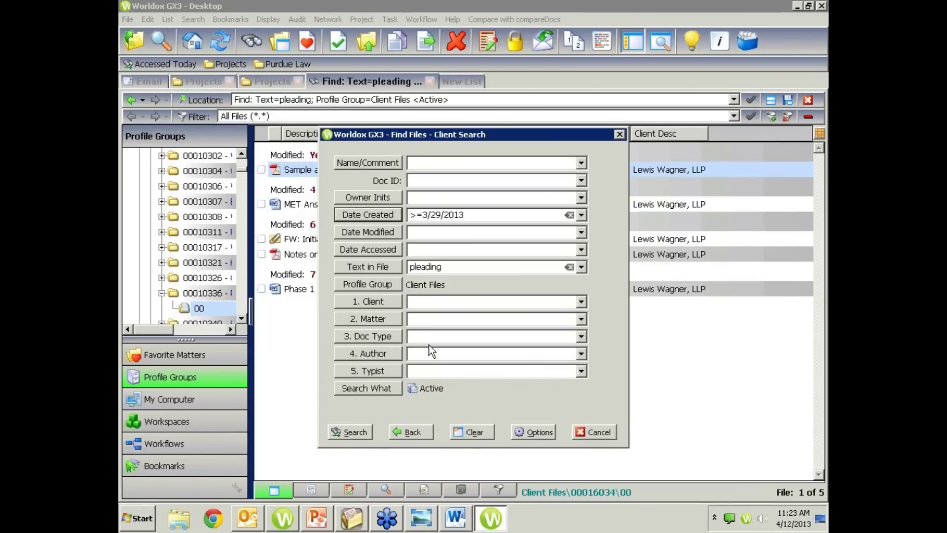
click(350, 432)
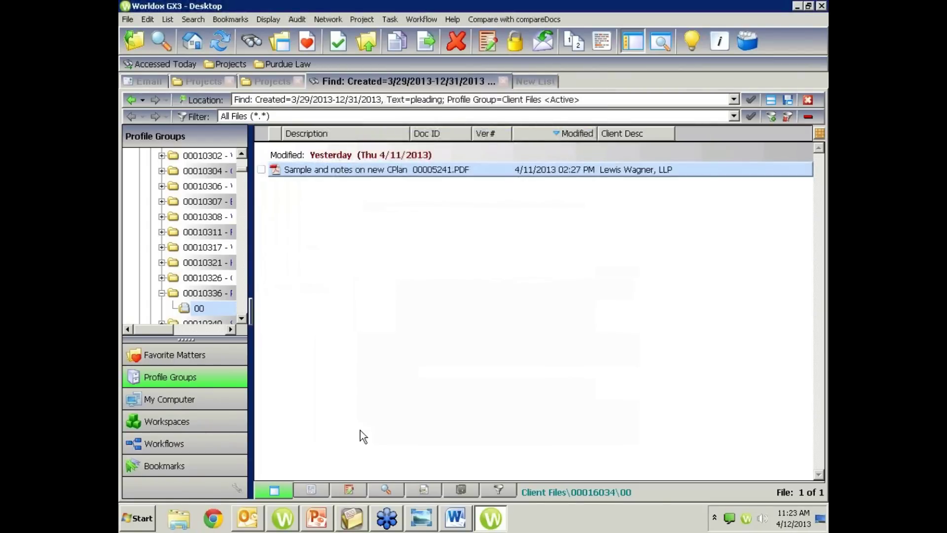
- Fill in "pleadings" as the text in file on a new Client Search form, and cancel without searching
click(251, 40)
click(318, 156)
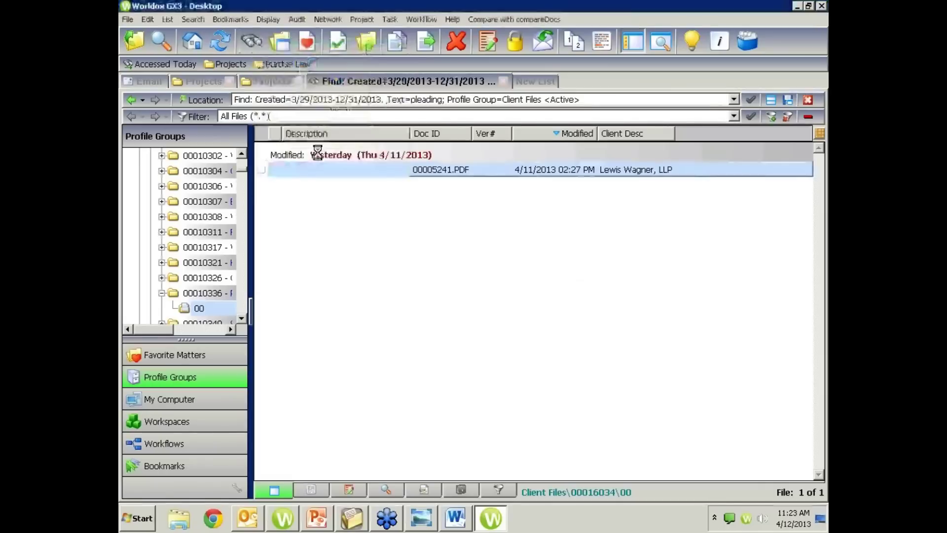
text(pleadings)
key(Tab)
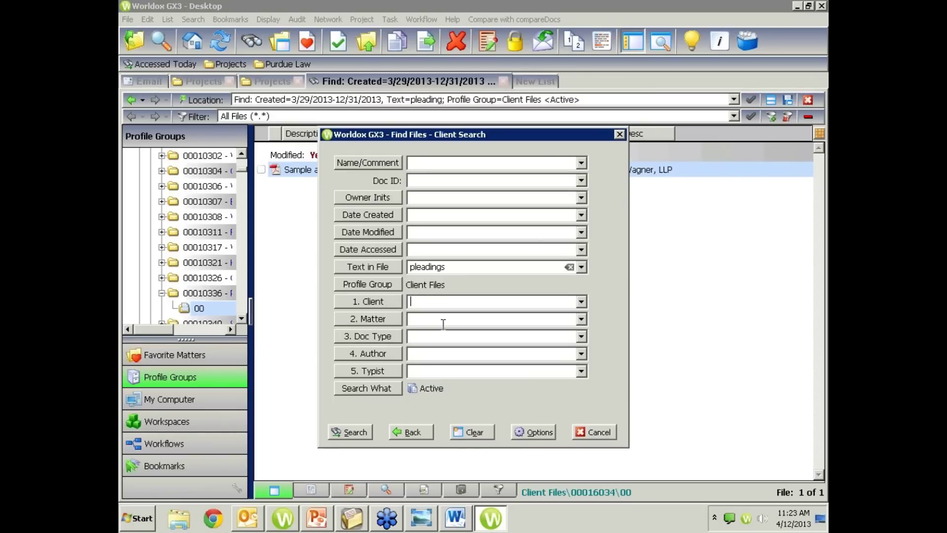
click(598, 432)
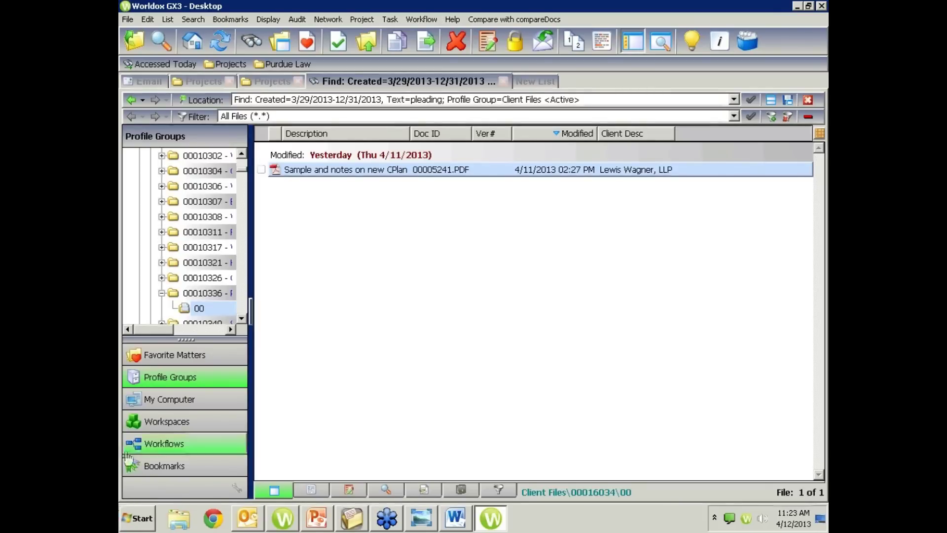
- Switch to Outlook and select the non-adjacent e-mails "Recent eNews Articles", "Lewis letters" and "Worldox VUG pictures" together
click(249, 519)
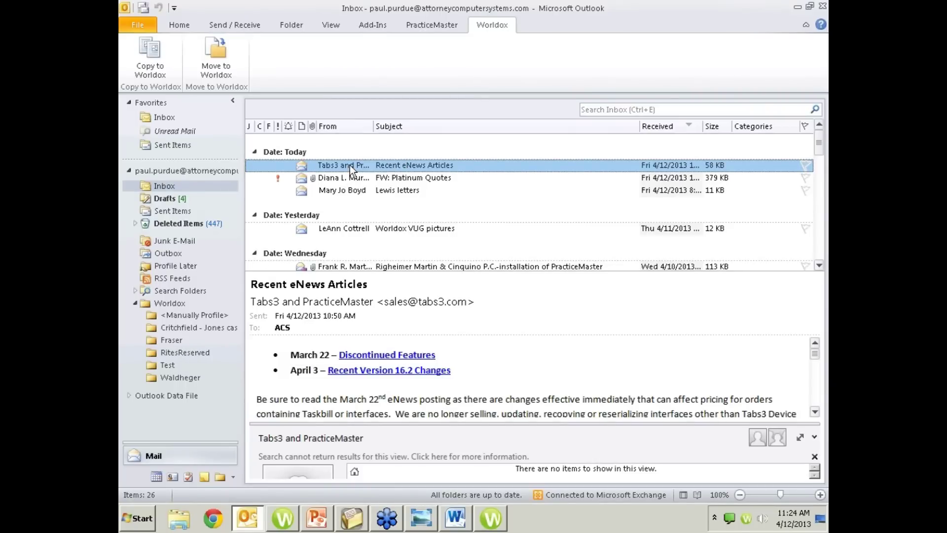
ctrl+click(368, 193)
ctrl+click(366, 228)
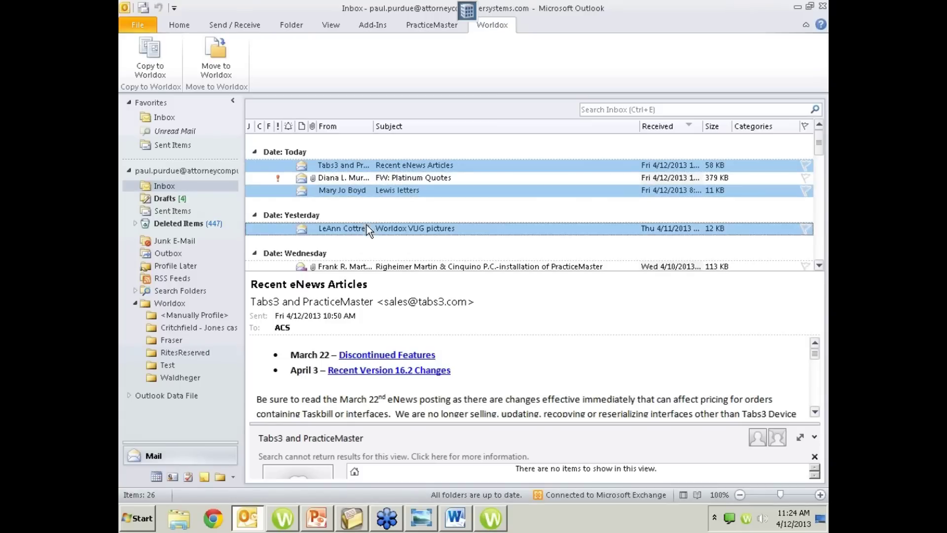
scroll(400, 228, down, 3)
ctrl+click(435, 228)
scroll(436, 222, up, 3)
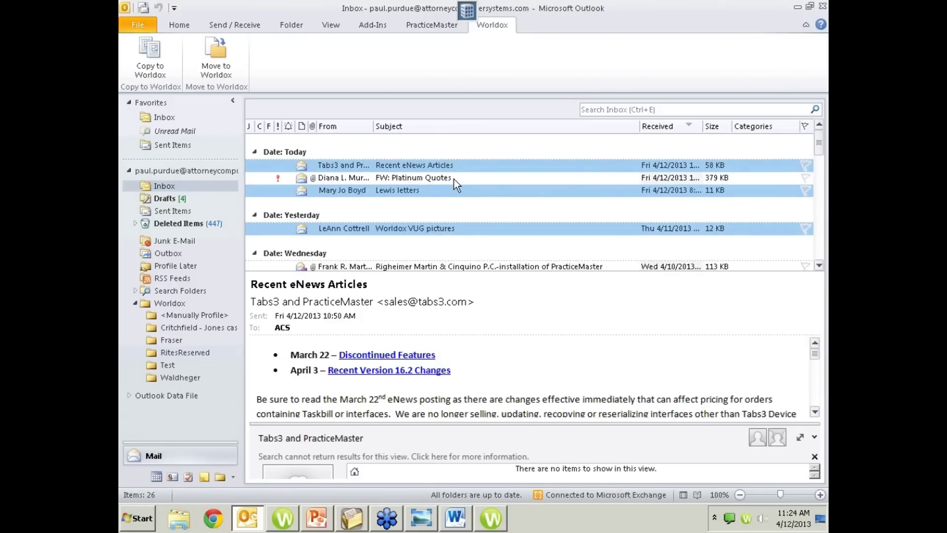
- Select the continuous range of inbox e-mails from "Recent eNews Articles" through "Worldox VUG pictures"
click(419, 165)
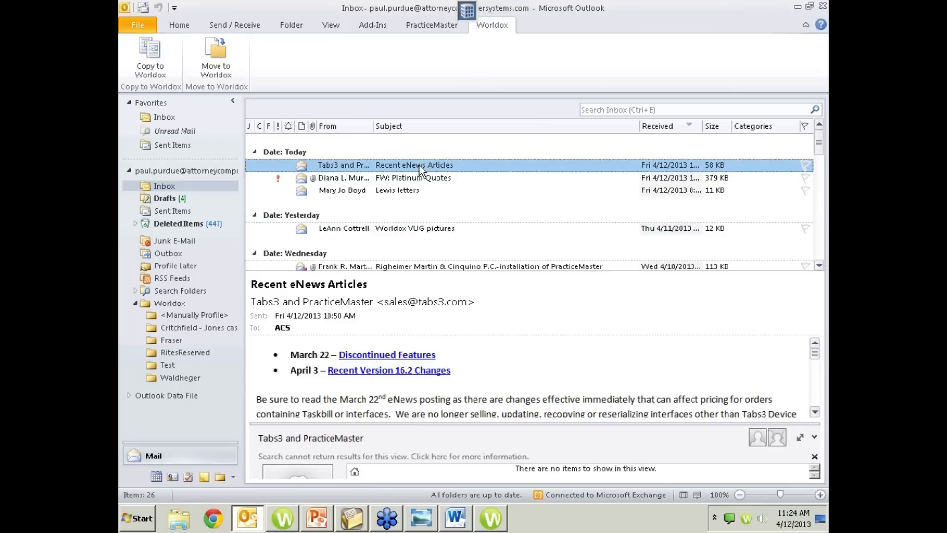
shift+click(409, 227)
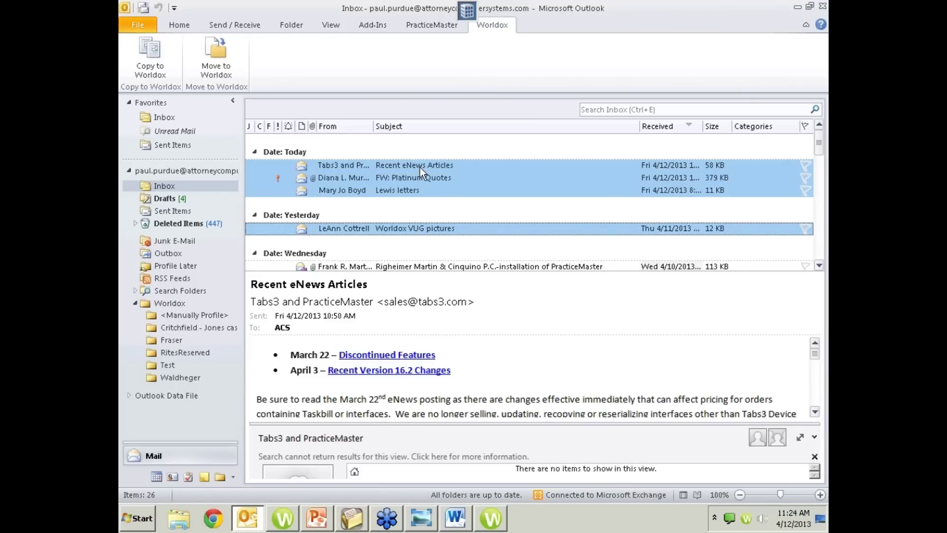
- Select only the e-mails "Recent eNews Articles", "Lewis letters" and "Worldox VUG pictures", and try to file them in the Worldox <Manually Profile> folder
click(419, 167)
ctrl+click(419, 192)
ctrl+click(419, 230)
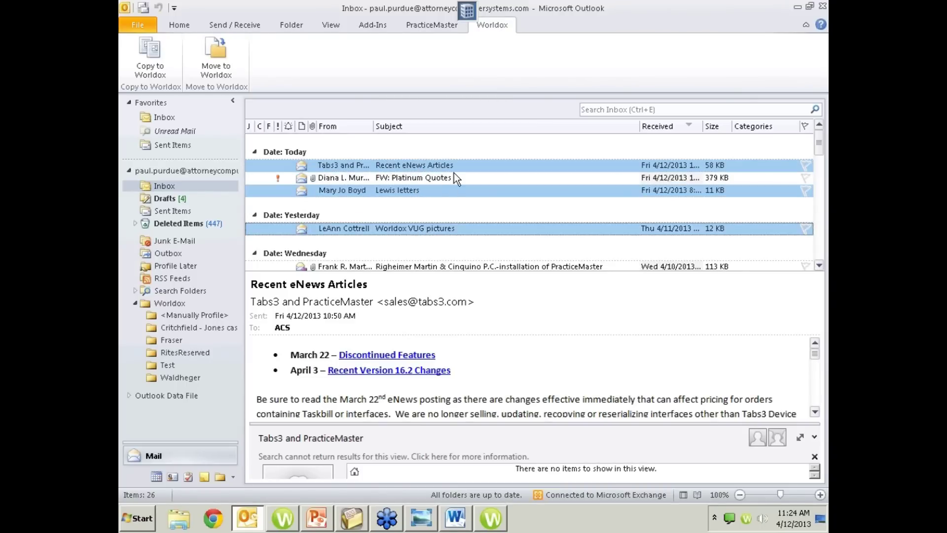
drag(412, 203, 188, 315)
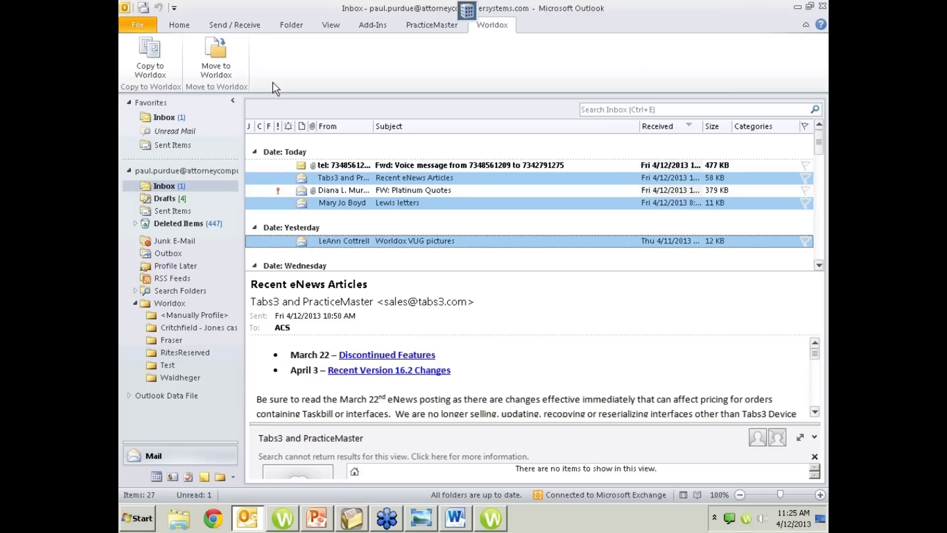
- View the Worldox files of the Fraser folder in Outlook, and bring up the separate Worldox desktop window and close it
click(174, 340)
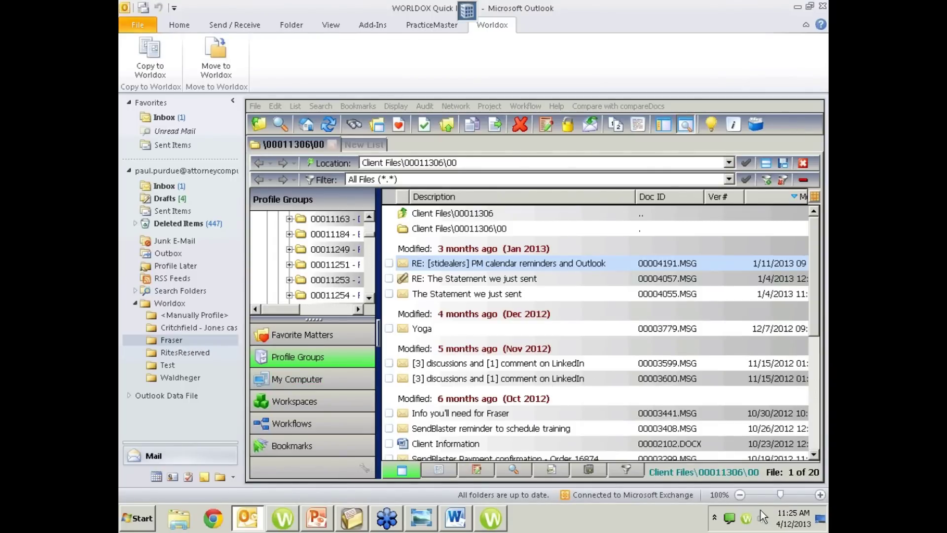
double_click(745, 519)
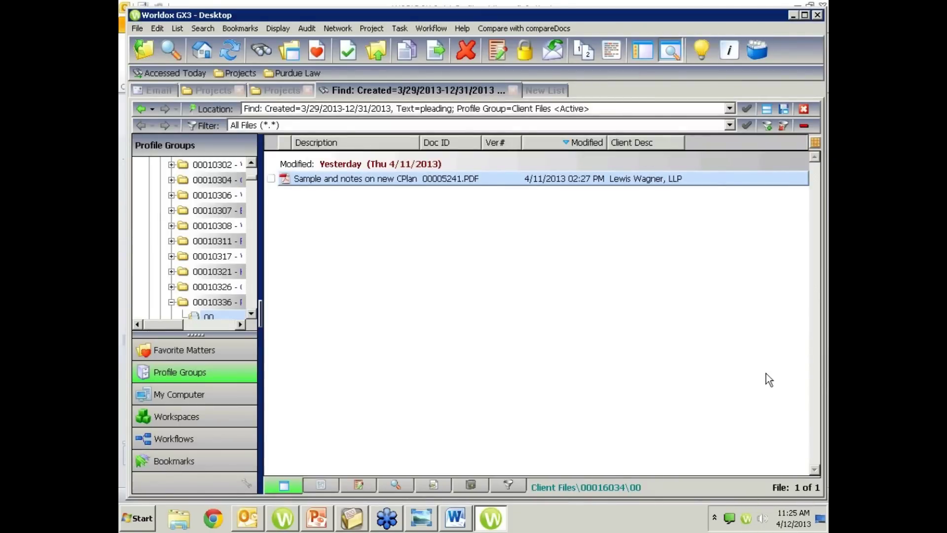
click(817, 15)
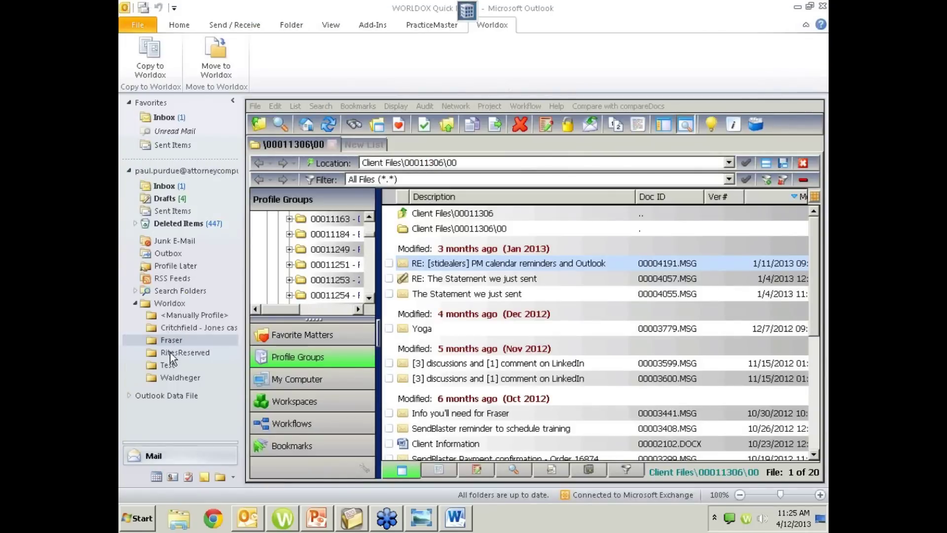
- Browse the Worldox file lists of the Waldheger and Test folders within Outlook, and return to the Fraser folder
click(170, 377)
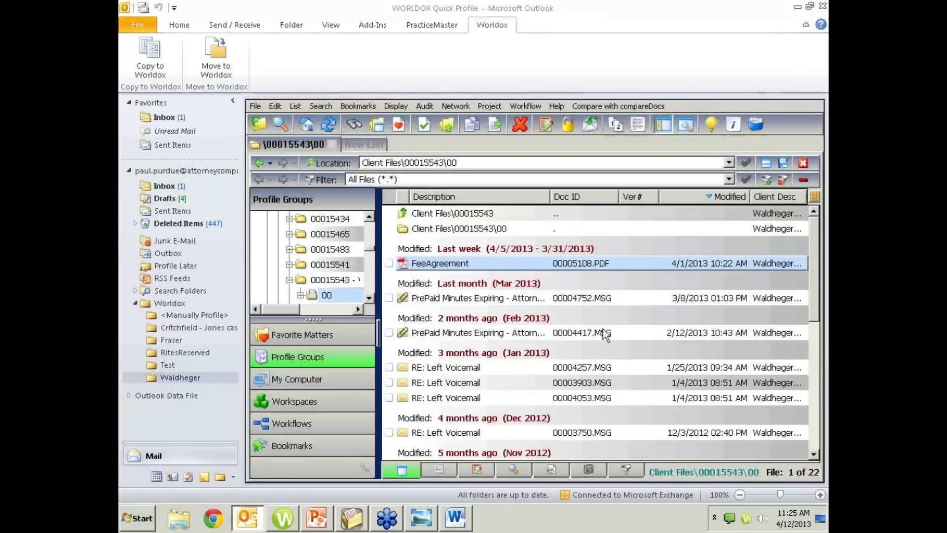
click(176, 368)
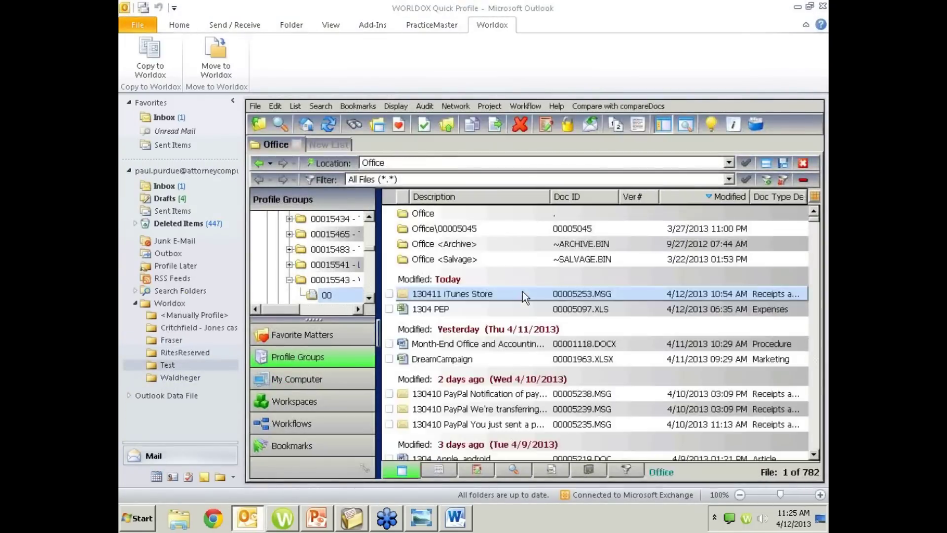
click(171, 340)
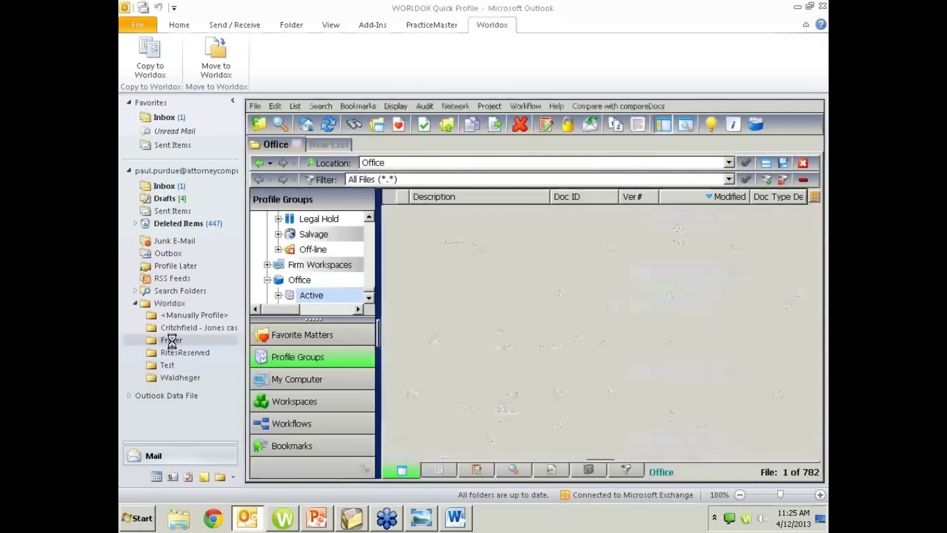
- Show the Sent Items mail folder and display the e-mail "RE: iTimeKeep question"
click(170, 210)
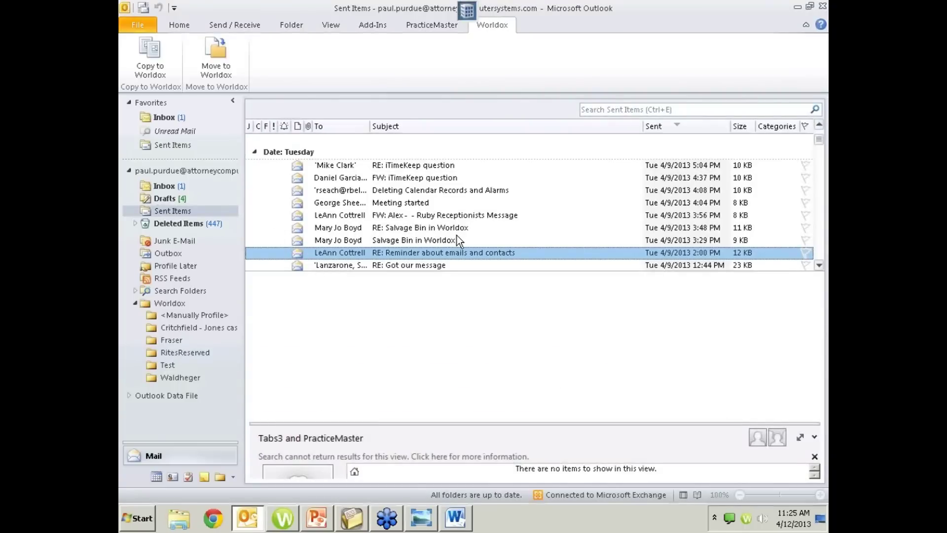
click(459, 165)
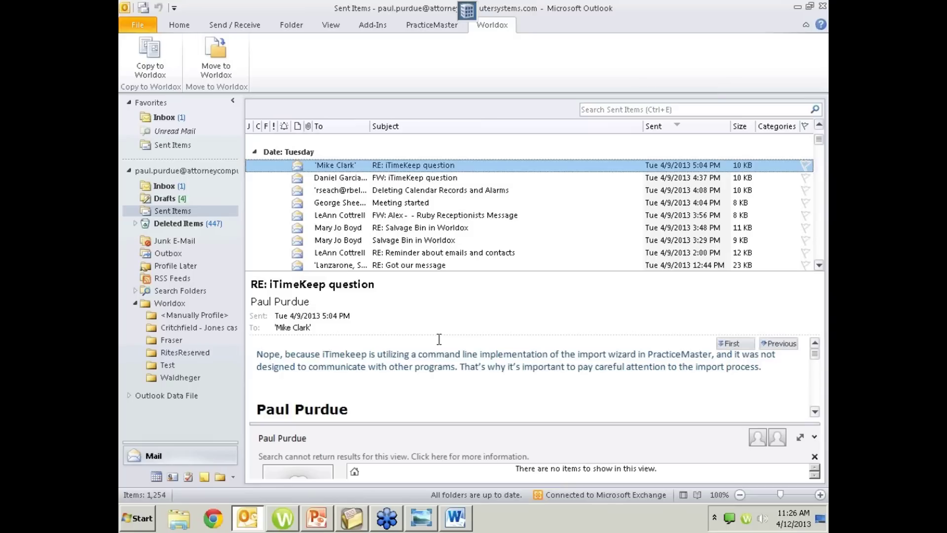
- Bring up the GTW.jpg picture in Windows Photo Viewer, and switch to PowerPoint to present the GX3 Professional slide
click(427, 524)
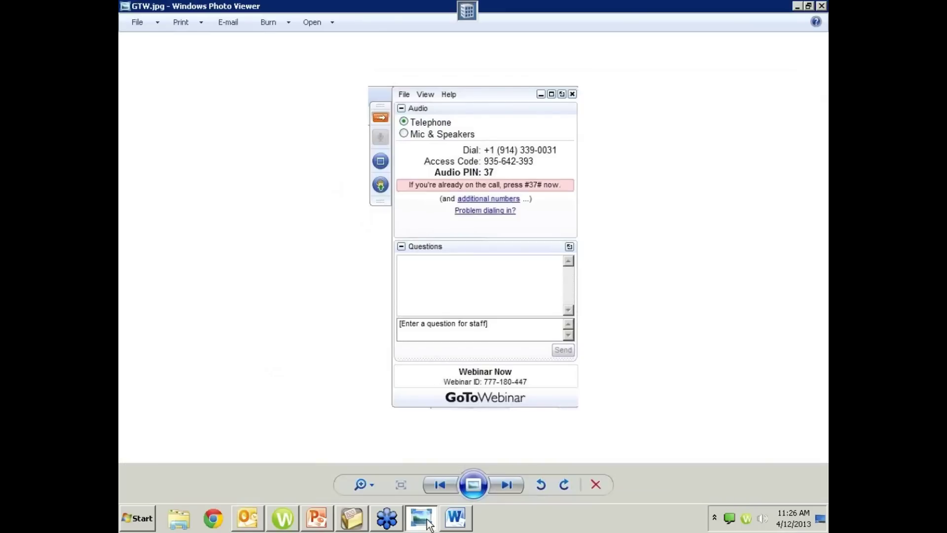
click(323, 524)
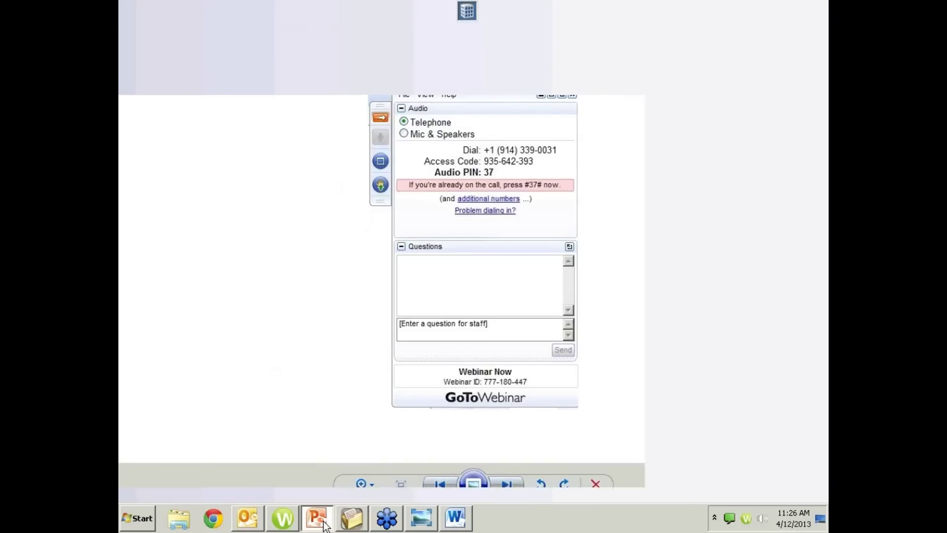
key(F5)
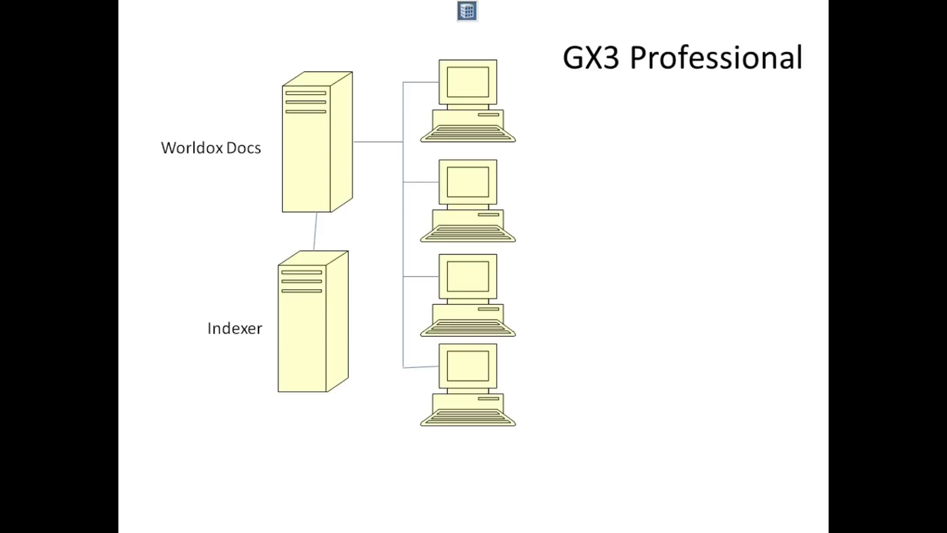